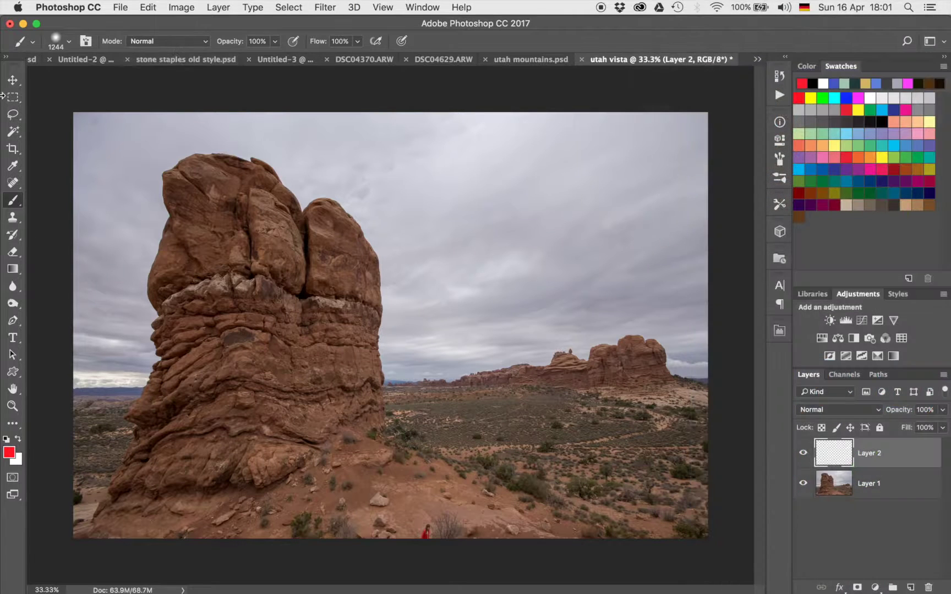
# Step: Set the brush to 51 px and sketch a red arrow, B, C and underline on the rock tower
pyautogui.moveTo(472, 243); pyautogui.dragTo(341, 237)
pyautogui.moveTo(409, 242)
pyautogui.mouseDown()
pyautogui.moveTo(424, 235)
pyautogui.moveTo(440, 251)
pyautogui.mouseUp()
pyautogui.moveTo(289, 393)
pyautogui.mouseDown()
pyautogui.moveTo(277, 359)
pyautogui.moveTo(312, 342)
pyautogui.mouseUp()
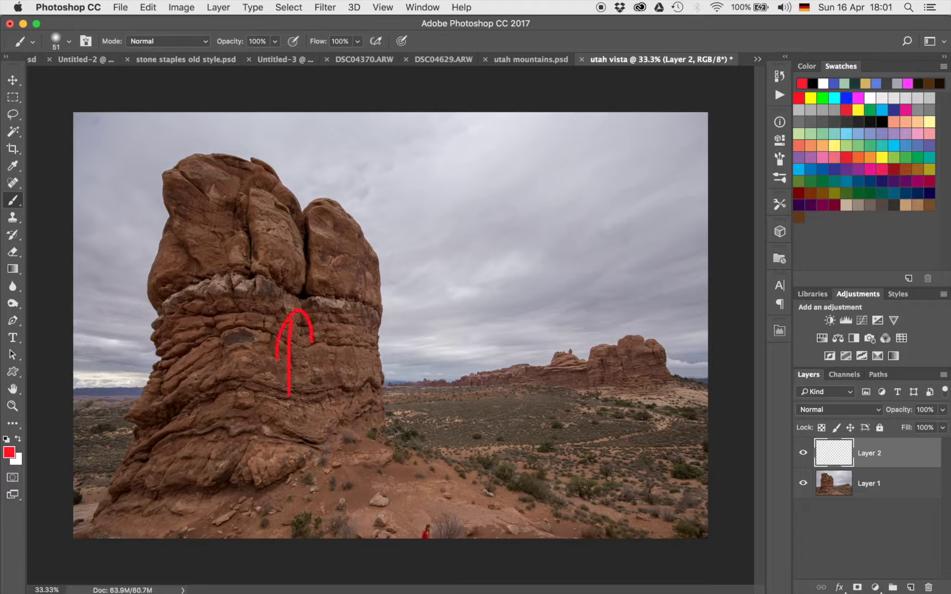
pyautogui.moveTo(190, 338)
pyautogui.mouseDown()
pyautogui.moveTo(196, 388)
pyautogui.moveTo(207, 357)
pyautogui.moveTo(182, 390)
pyautogui.mouseUp()
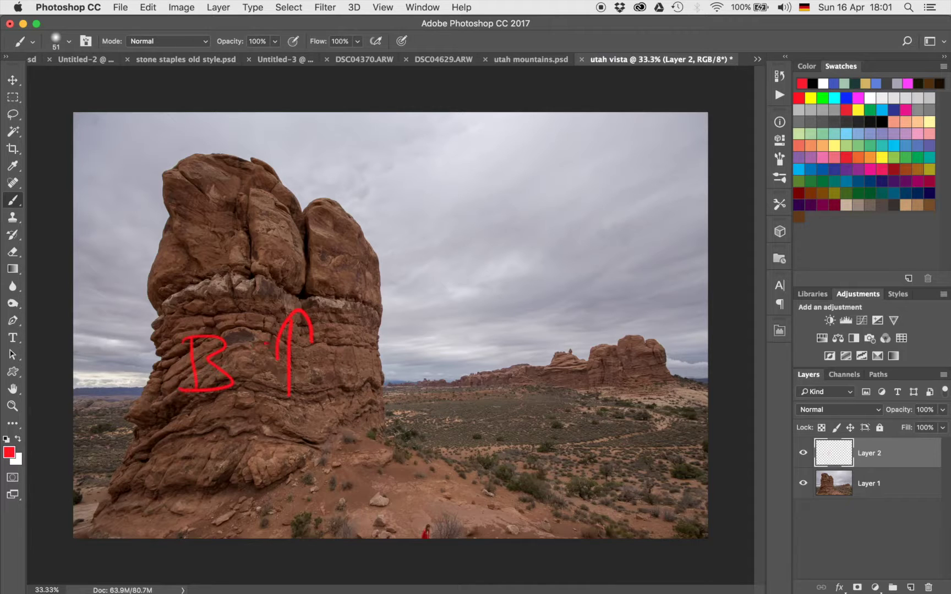
pyautogui.moveTo(278, 361); pyautogui.dragTo(270, 388)
pyautogui.moveTo(213, 406); pyautogui.dragTo(300, 396)
pyautogui.moveTo(526, 378); pyautogui.dragTo(644, 360)
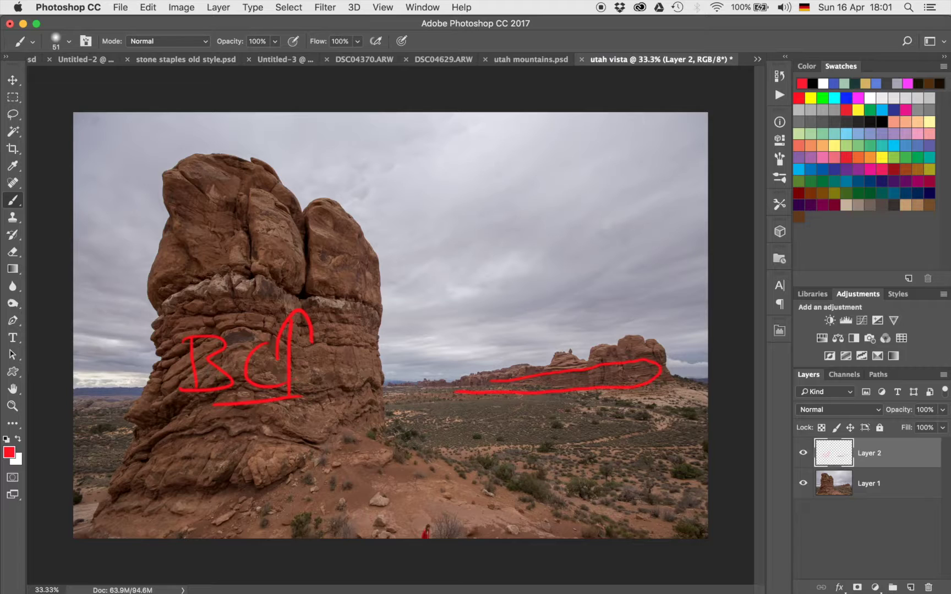
# Step: Draw a red X over the person and write BL on the sky
pyautogui.moveTo(422, 512); pyautogui.dragTo(462, 539)
pyautogui.moveTo(458, 498); pyautogui.dragTo(416, 538)
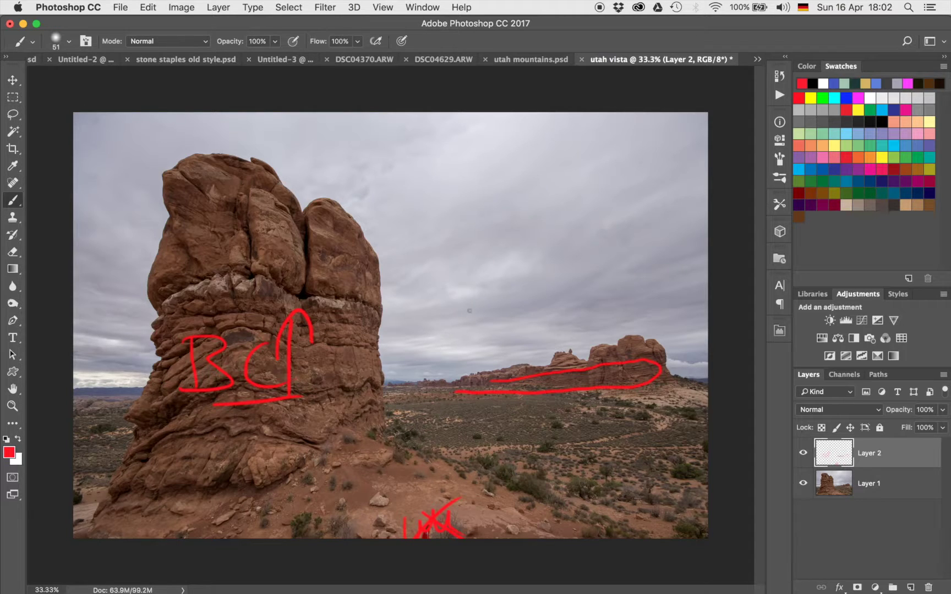
pyautogui.moveTo(441, 210); pyautogui.dragTo(443, 236)
pyautogui.moveTo(423, 181)
pyautogui.mouseDown()
pyautogui.moveTo(471, 220)
pyautogui.moveTo(445, 238)
pyautogui.mouseUp()
pyautogui.moveTo(484, 177); pyautogui.dragTo(484, 231)
pyautogui.moveTo(468, 209); pyautogui.dragTo(504, 211)
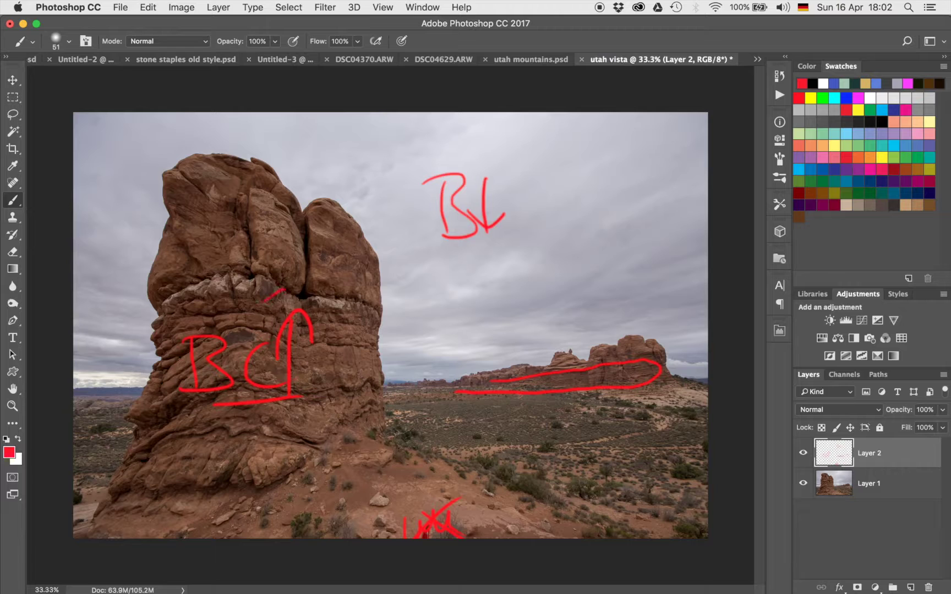
# Step: Circle the crack with arrows into the sky, mark a bush, then delete the notes layer
pyautogui.moveTo(285, 289)
pyautogui.mouseDown()
pyautogui.moveTo(632, 134)
pyautogui.moveTo(608, 133)
pyautogui.moveTo(630, 152)
pyautogui.mouseUp()
pyautogui.moveTo(311, 271); pyautogui.dragTo(410, 151)
pyautogui.moveTo(369, 177)
pyautogui.mouseDown()
pyautogui.moveTo(420, 144)
pyautogui.moveTo(424, 165)
pyautogui.mouseUp()
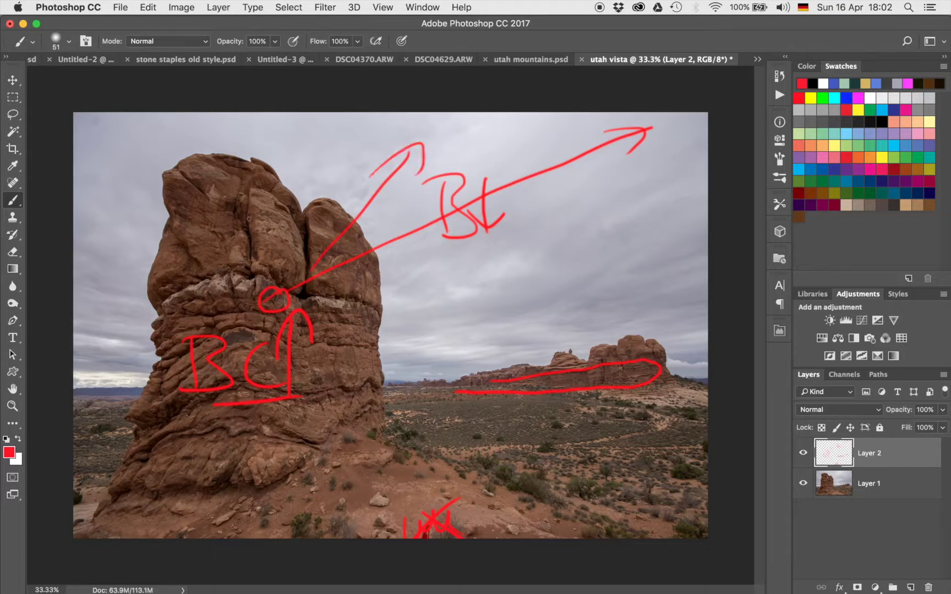
pyautogui.moveTo(258, 264)
pyautogui.mouseDown()
pyautogui.moveTo(314, 154)
pyautogui.moveTo(332, 177)
pyautogui.mouseUp()
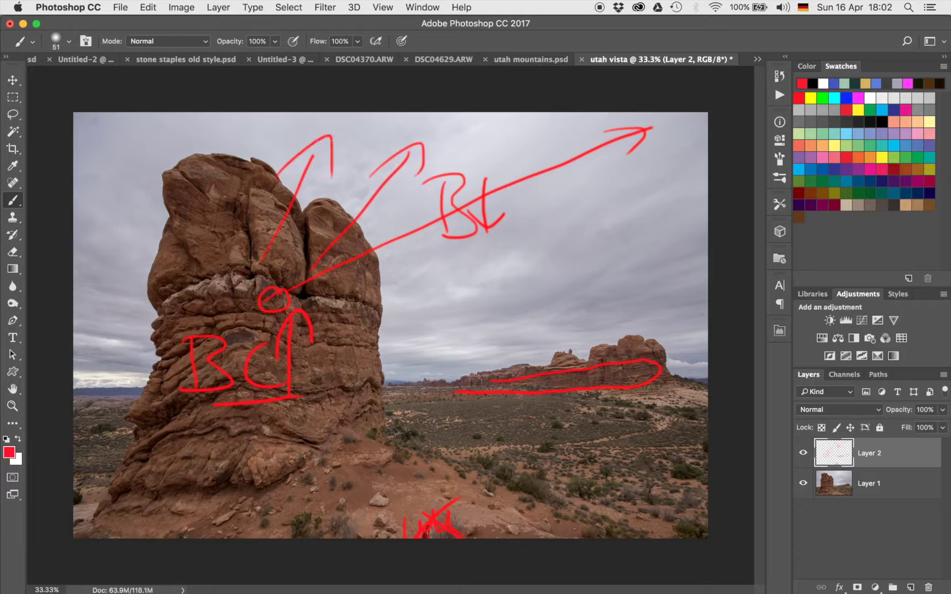
pyautogui.moveTo(361, 329)
pyautogui.mouseDown()
pyautogui.moveTo(605, 268)
pyautogui.moveTo(657, 267)
pyautogui.mouseUp()
pyautogui.moveTo(618, 247); pyautogui.dragTo(634, 282)
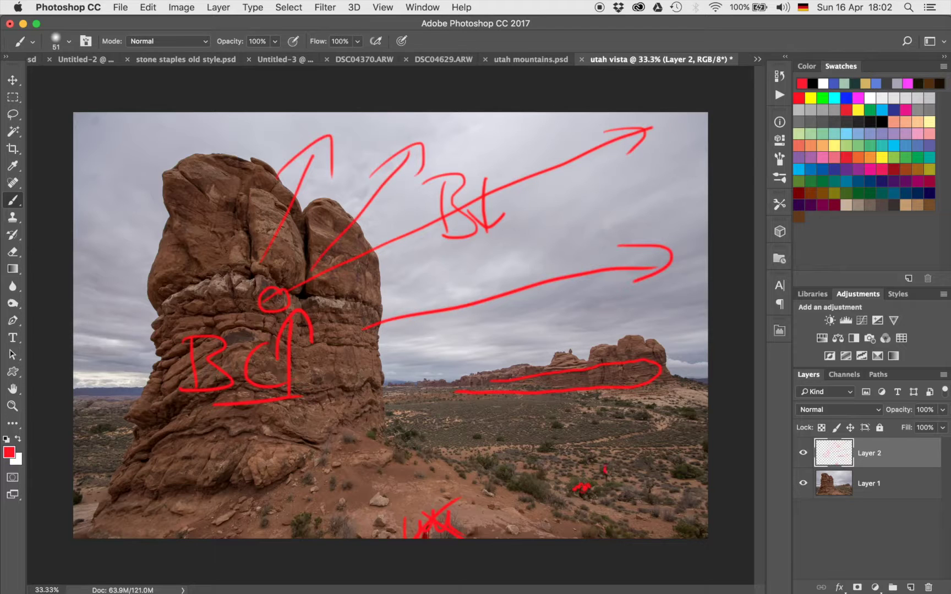
pyautogui.moveTo(670, 472); pyautogui.dragTo(697, 471)
pyautogui.press('Delete')
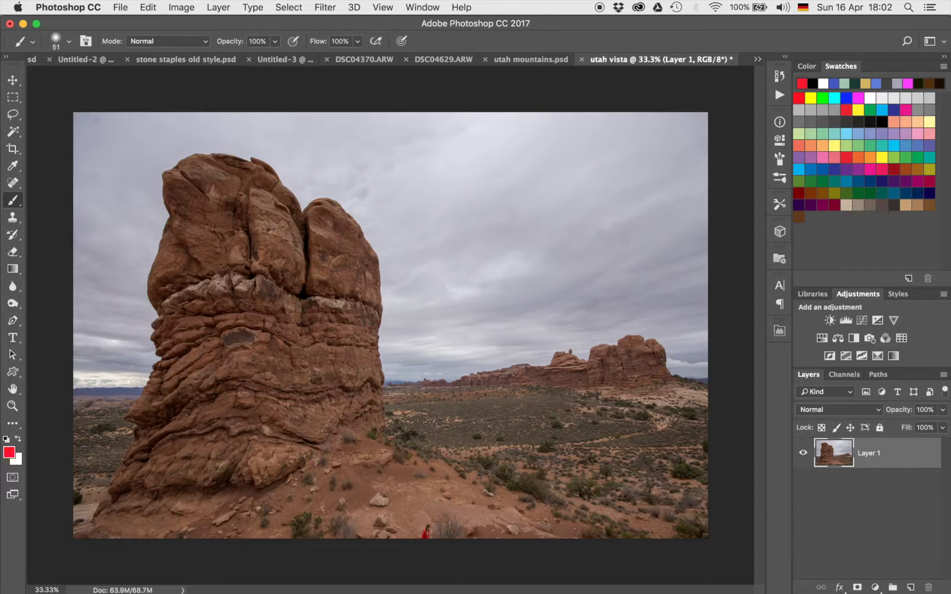
# Step: Duplicate the photo layer to create Layer 1 copy
pyautogui.scroll(5, 383, 545)
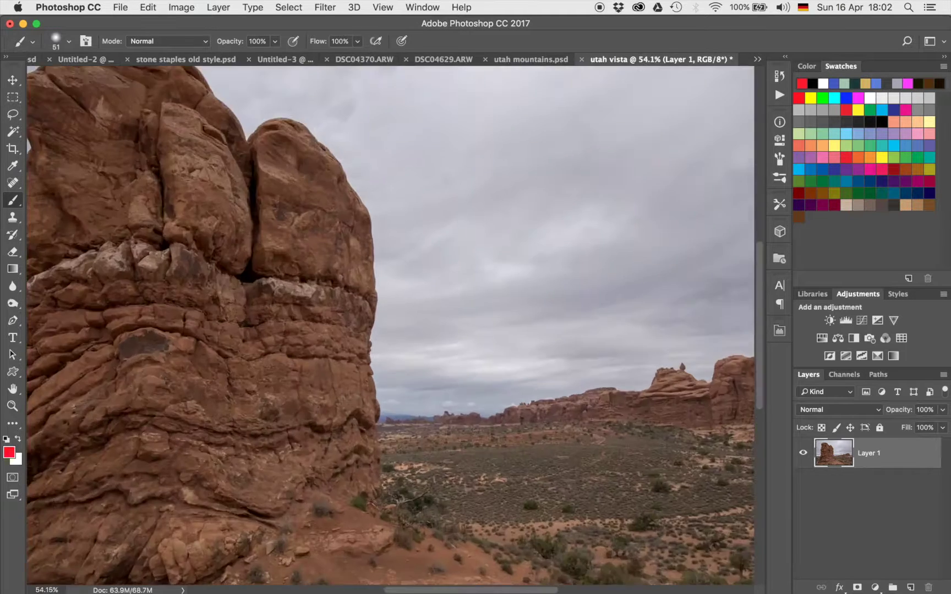
pyautogui.scroll(-5, 429, 493)
pyautogui.hscroll(5, 429, 492)
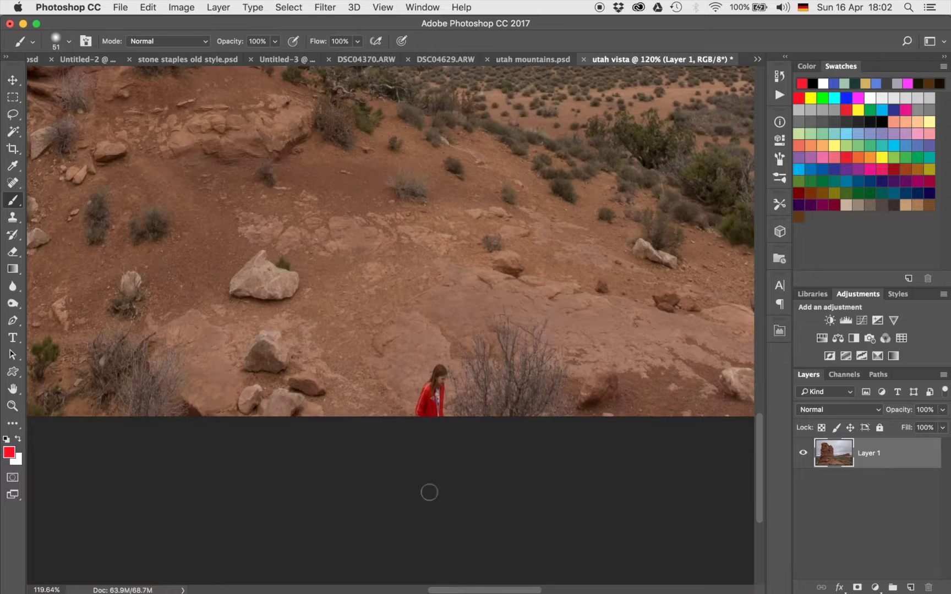
pyautogui.press('super+j')
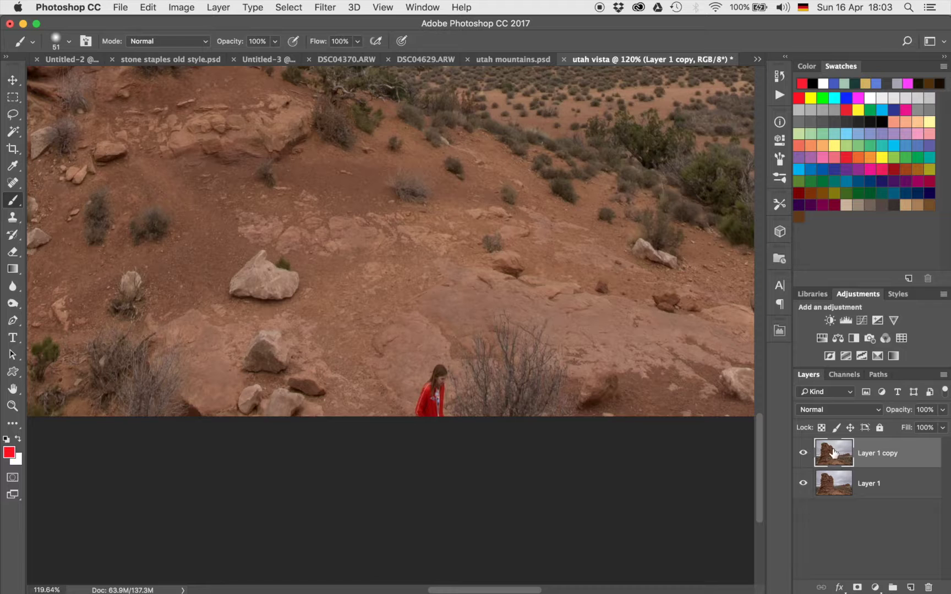
# Step: Paint over the person at the bottom with the Spot Healing Brush
pyautogui.press('j')
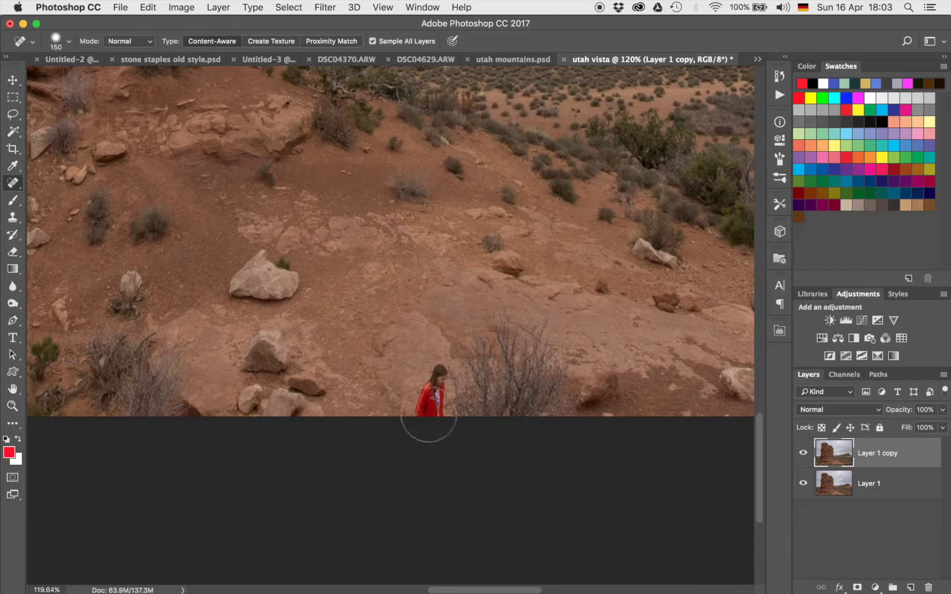
pyautogui.moveTo(426, 416)
pyautogui.mouseDown()
pyautogui.moveTo(437, 378)
pyautogui.moveTo(466, 414)
pyautogui.moveTo(525, 405)
pyautogui.moveTo(557, 415)
pyautogui.moveTo(523, 329)
pyautogui.moveTo(477, 337)
pyautogui.moveTo(465, 354)
pyautogui.moveTo(476, 379)
pyautogui.moveTo(503, 380)
pyautogui.mouseUp()
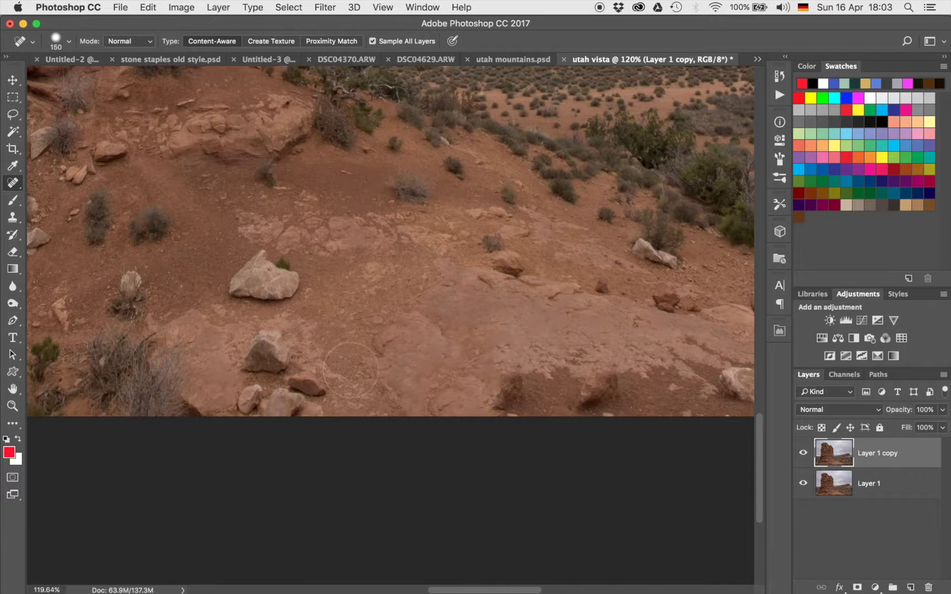
pyautogui.scroll(-10, 351, 369)
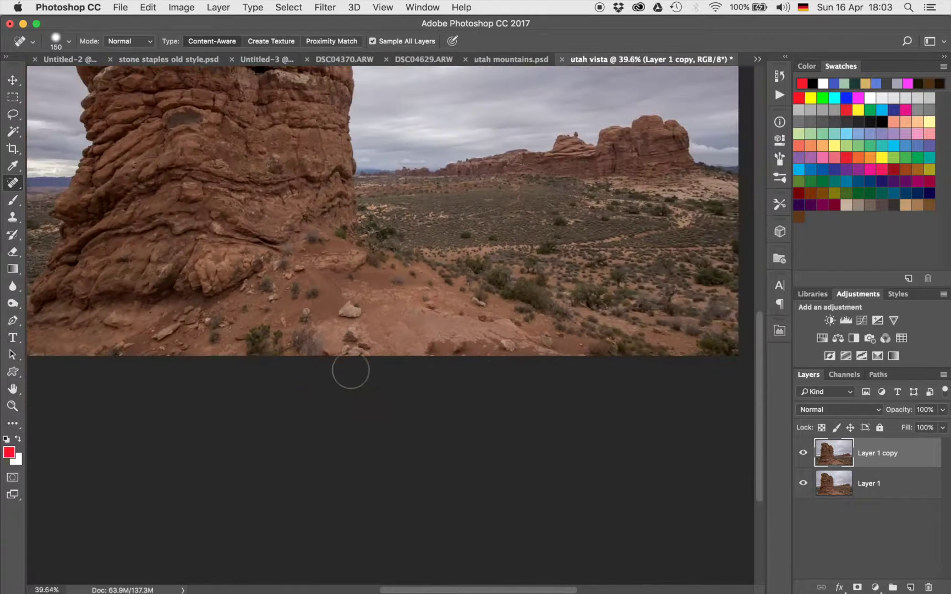
pyautogui.scroll(-4, 350, 370)
pyautogui.scroll(3, 351, 370)
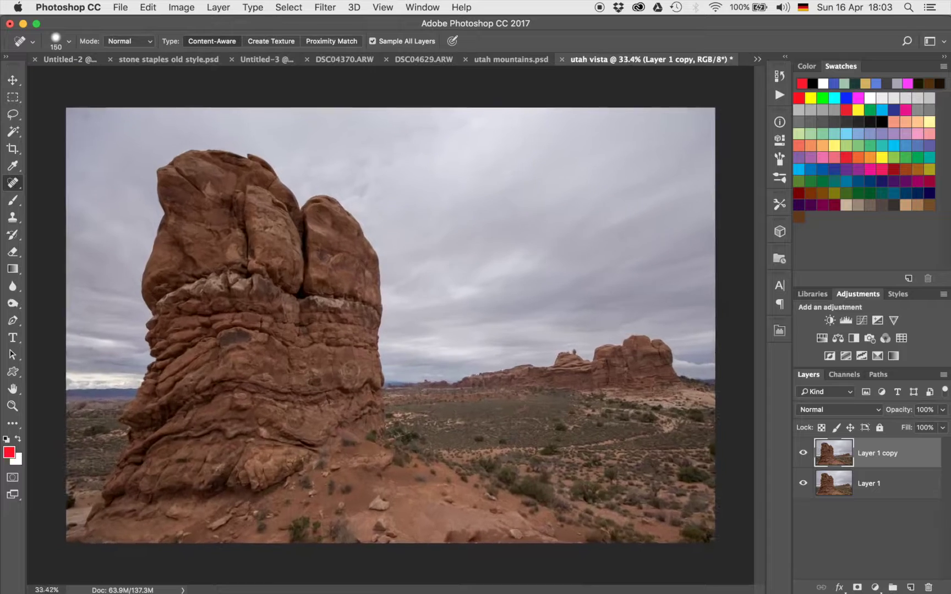
pyautogui.scroll(5, 350, 372)
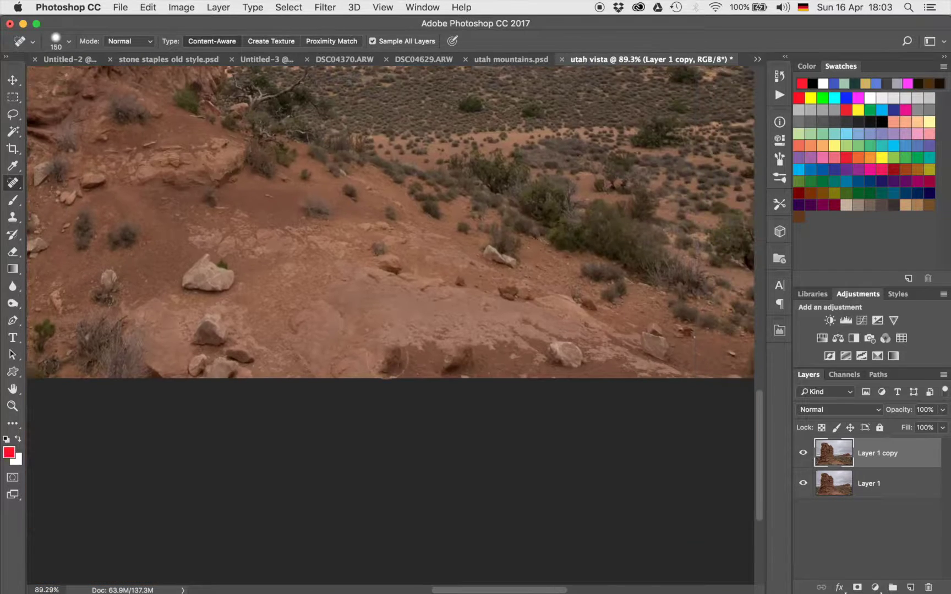
# Step: Heal the leftover patches near the bottom edge and fit the photo in the window
pyautogui.click(392, 355)
pyautogui.click(392, 361)
pyautogui.click(390, 357)
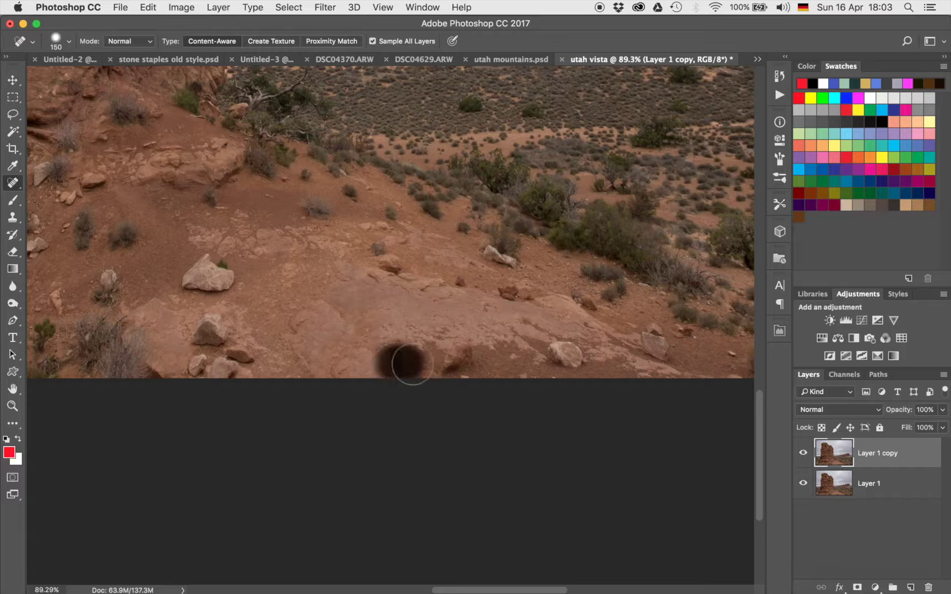
pyautogui.click(399, 352)
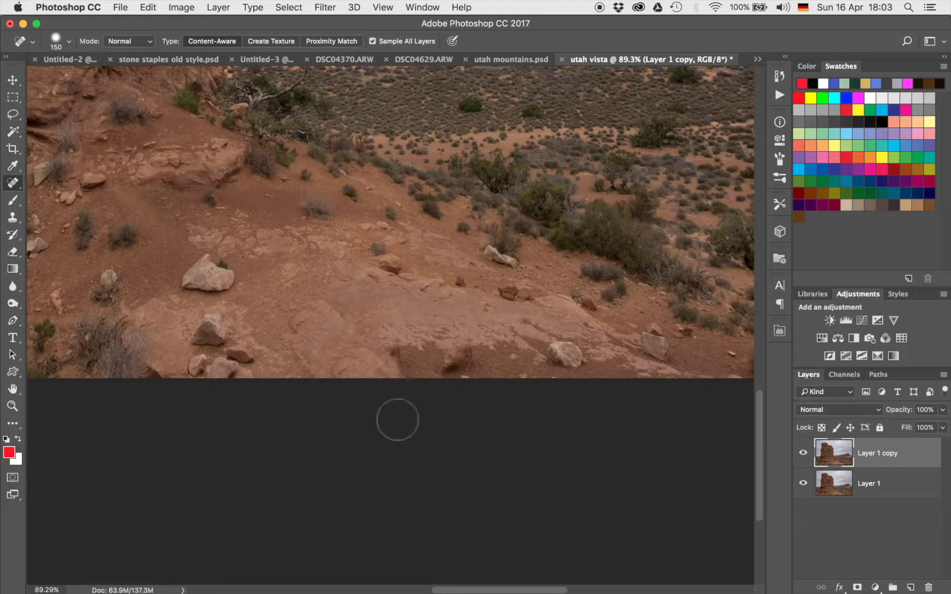
pyautogui.click(402, 342)
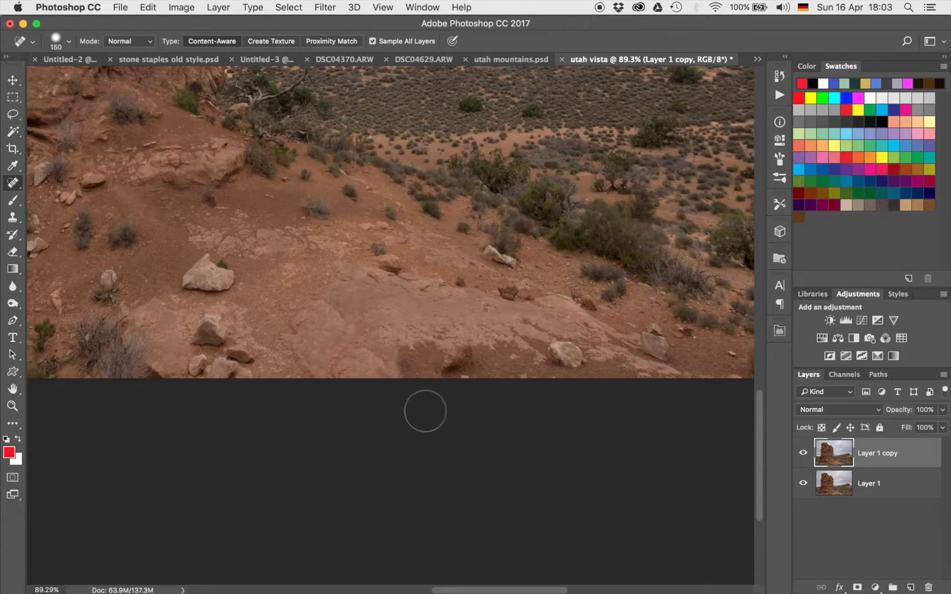
pyautogui.press('super+0')
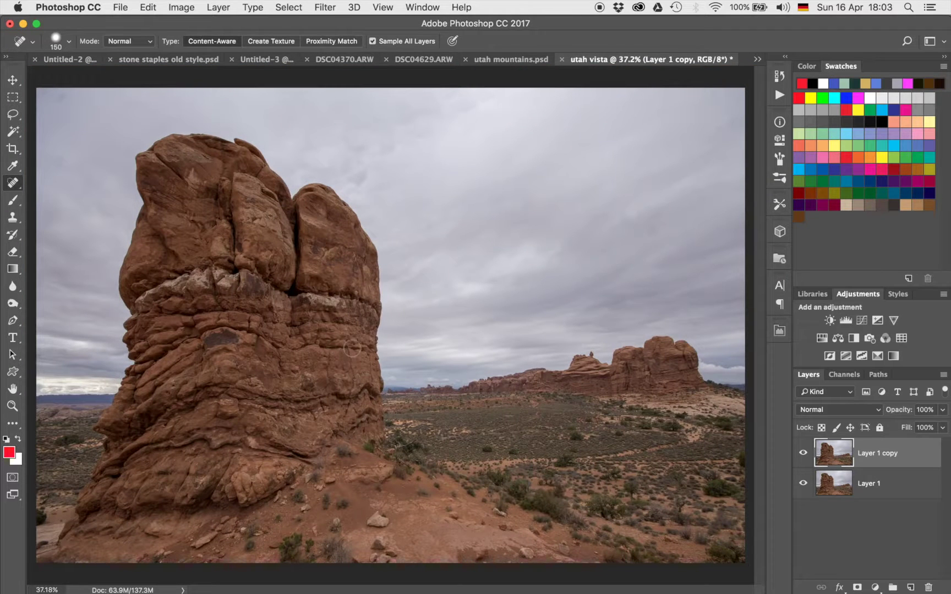
# Step: Add a Curves adjustment with a raised curve point and invert its mask to black
pyautogui.scroll(6, 352, 348)
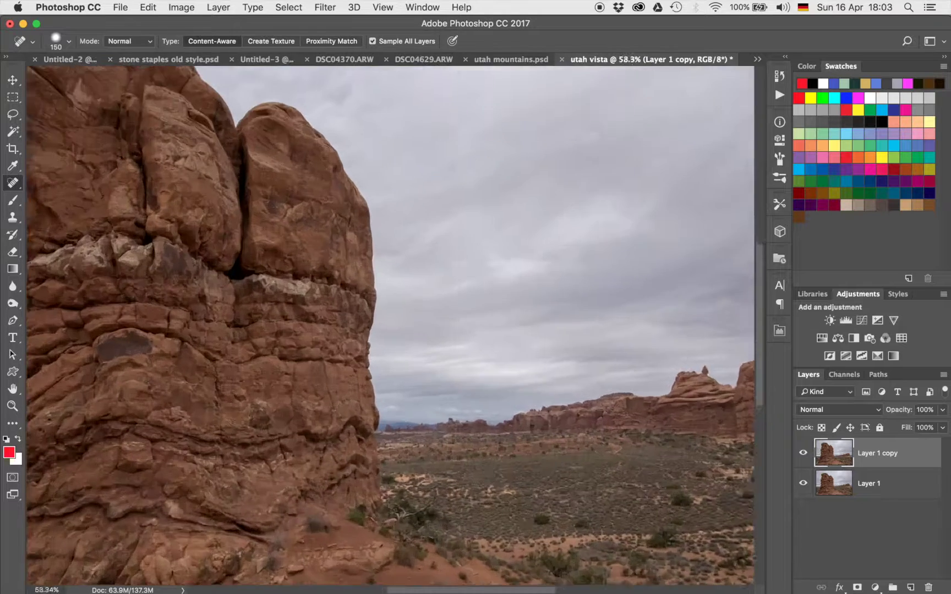
pyautogui.hscroll(-5, 352, 347)
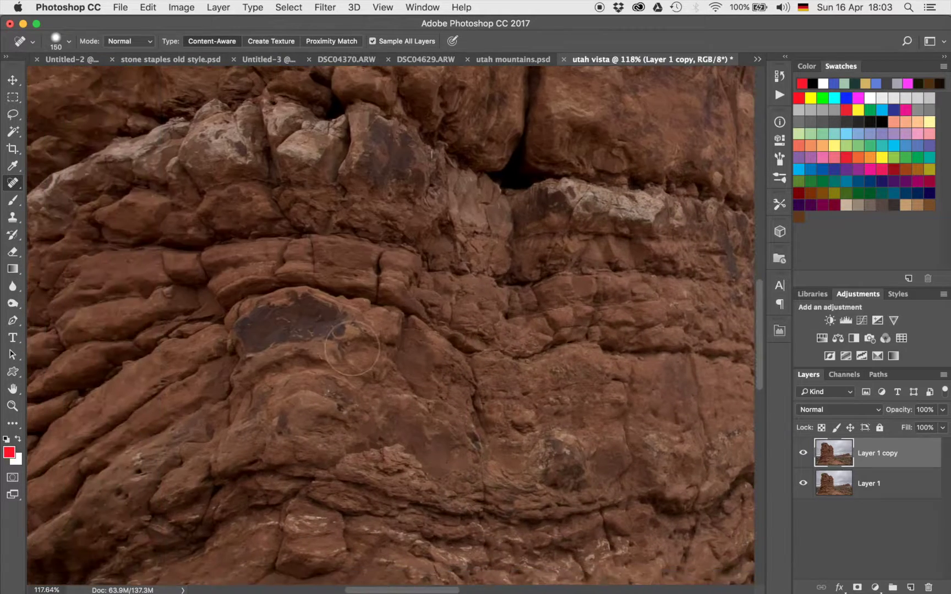
pyautogui.scroll(6, 352, 348)
pyautogui.scroll(-3, 353, 348)
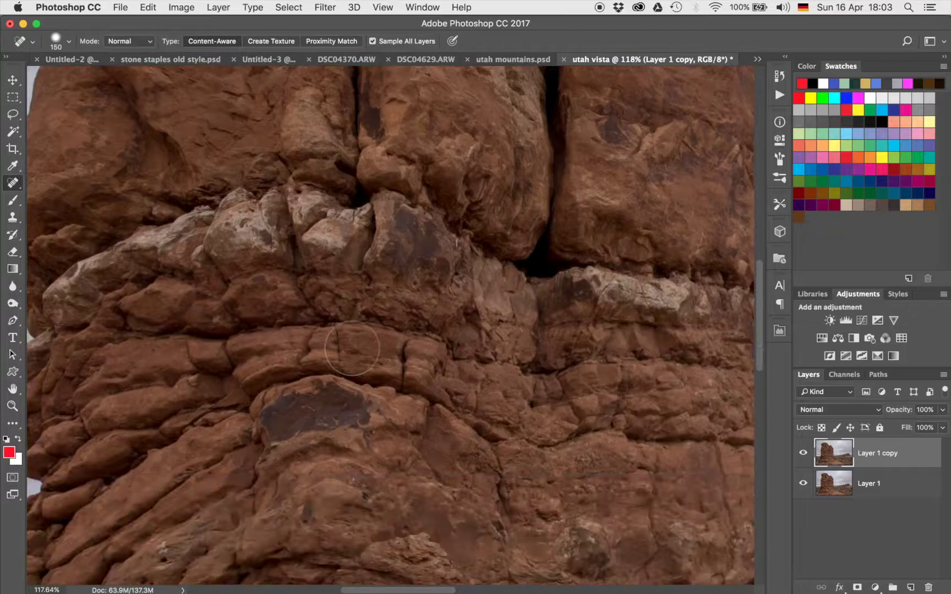
pyautogui.scroll(-4, 352, 348)
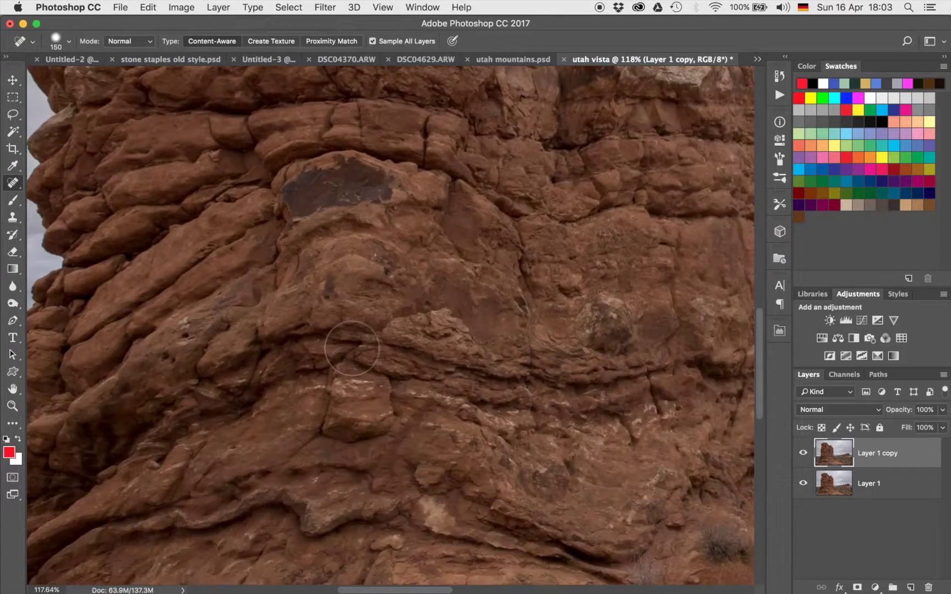
pyautogui.scroll(-4, 351, 352)
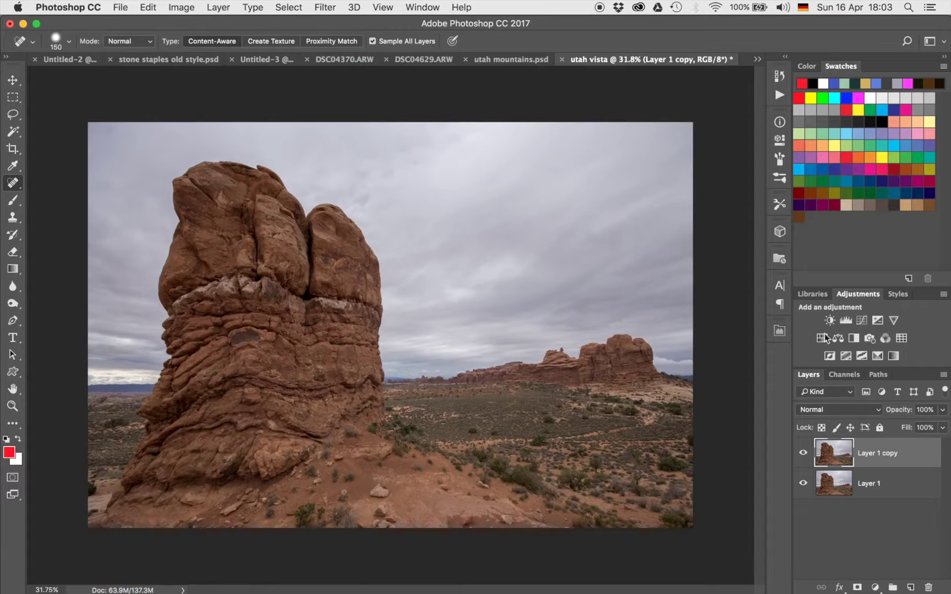
pyautogui.click(862, 320)
pyautogui.moveTo(646, 257); pyautogui.dragTo(646, 261)
pyautogui.click(741, 112)
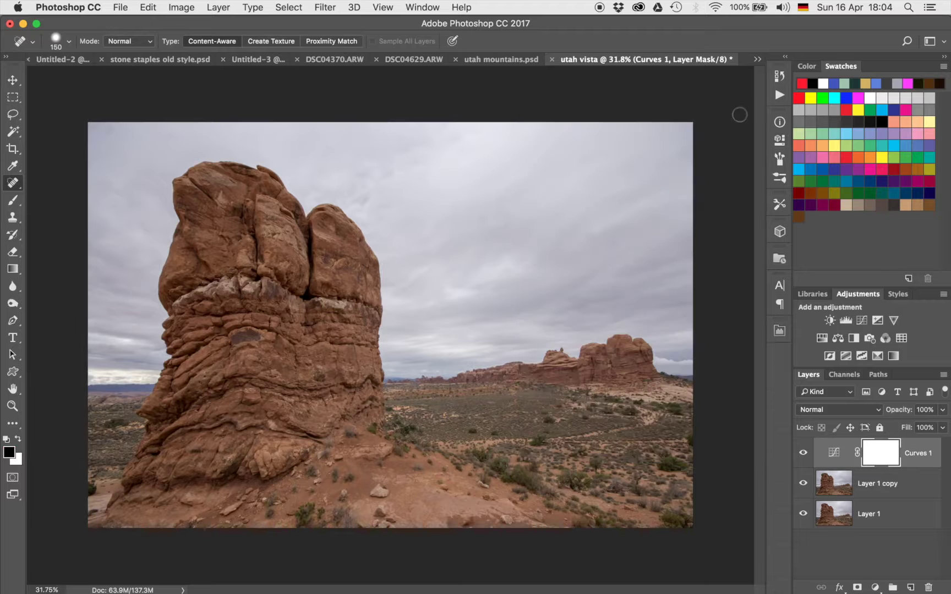
pyautogui.press('super+i')
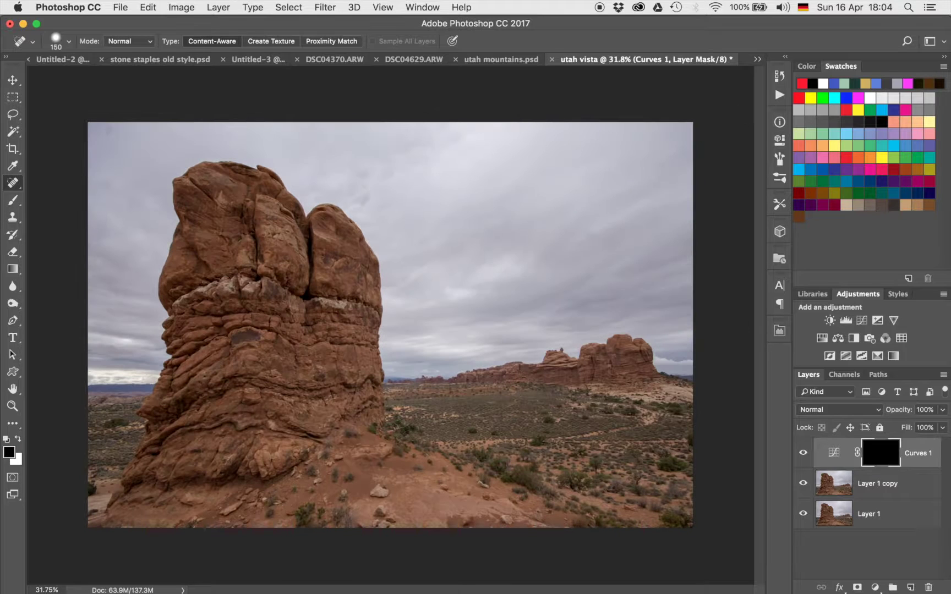
# Step: Paint white at 30% opacity over the rock tower base and distant ridge
pyautogui.moveTo(399, 283); pyautogui.dragTo(482, 285)
pyautogui.press('3')
pyautogui.press('b')
pyautogui.press('x')
pyautogui.moveTo(283, 318)
pyautogui.mouseDown()
pyautogui.moveTo(308, 314)
pyautogui.moveTo(329, 346)
pyautogui.mouseUp()
pyautogui.press('3')
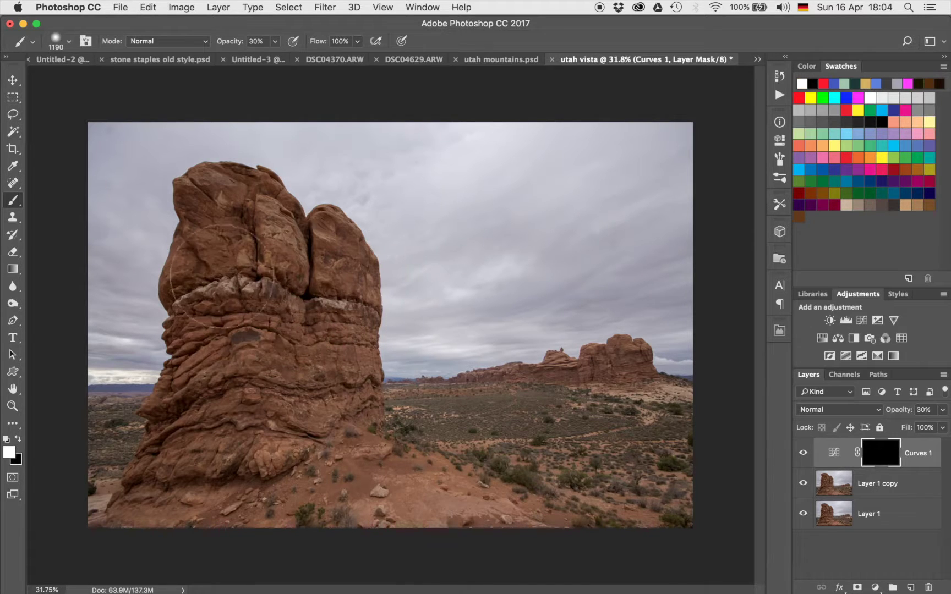
pyautogui.moveTo(241, 303)
pyautogui.mouseDown()
pyautogui.moveTo(236, 259)
pyautogui.moveTo(292, 308)
pyautogui.moveTo(341, 323)
pyautogui.moveTo(309, 335)
pyautogui.moveTo(316, 264)
pyautogui.moveTo(308, 358)
pyautogui.moveTo(272, 415)
pyautogui.moveTo(248, 242)
pyautogui.moveTo(216, 225)
pyautogui.moveTo(286, 219)
pyautogui.moveTo(305, 308)
pyautogui.moveTo(300, 270)
pyautogui.moveTo(313, 281)
pyautogui.moveTo(314, 383)
pyautogui.mouseUp()
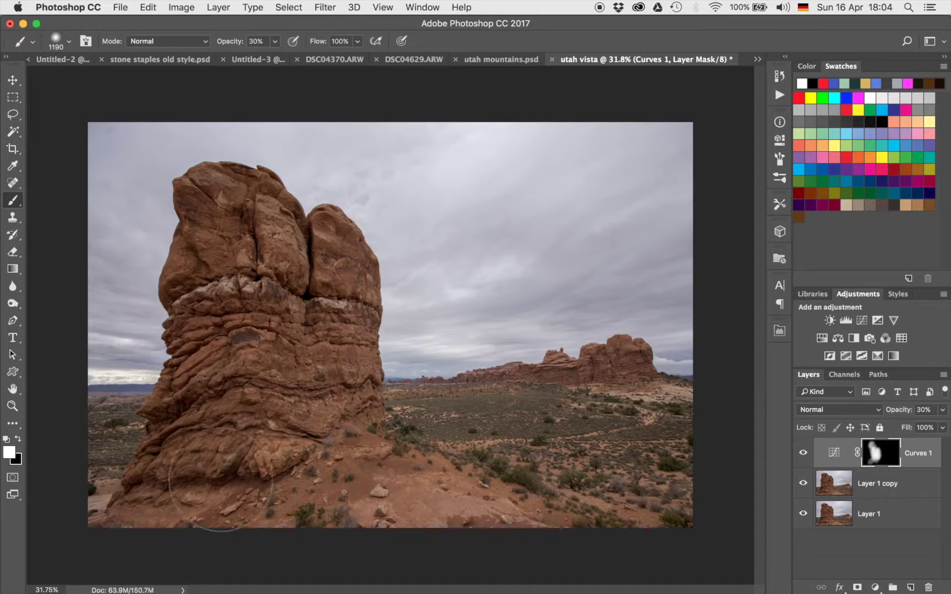
pyautogui.moveTo(560, 334); pyautogui.dragTo(466, 349)
pyautogui.moveTo(550, 368); pyautogui.dragTo(632, 357)
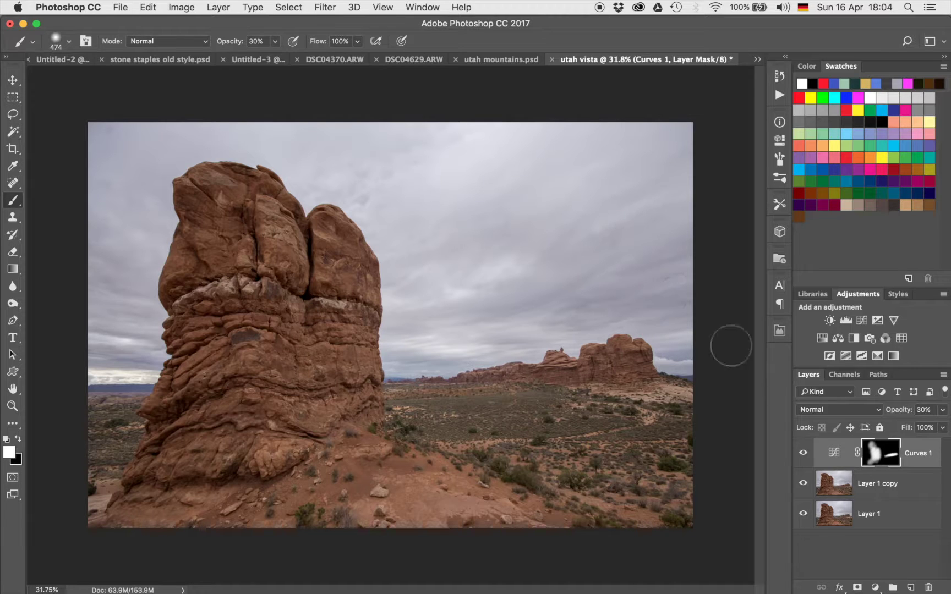
pyautogui.click(803, 453)
pyautogui.click(804, 453)
pyautogui.click(803, 453)
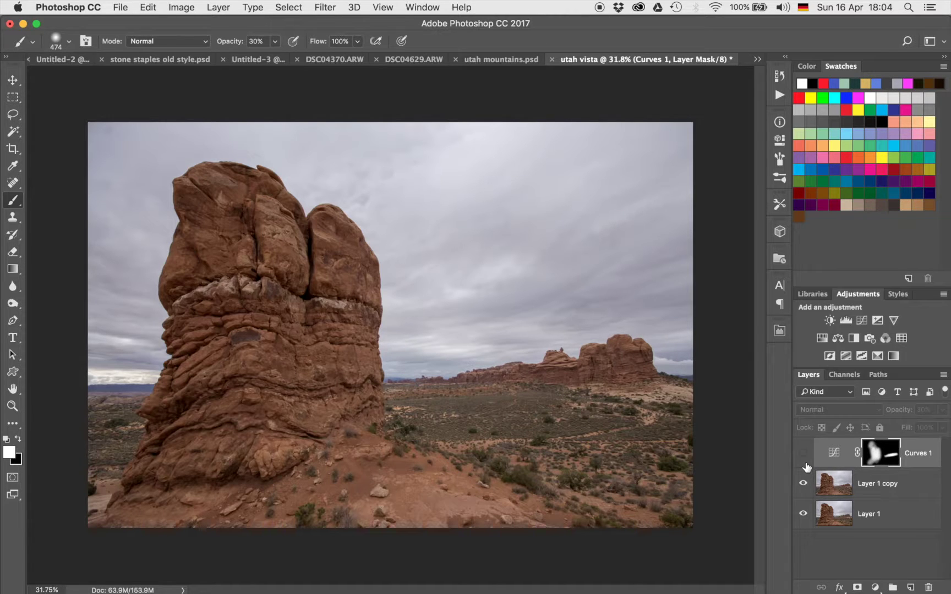
pyautogui.click(805, 465)
pyautogui.click(805, 465)
pyautogui.click(805, 466)
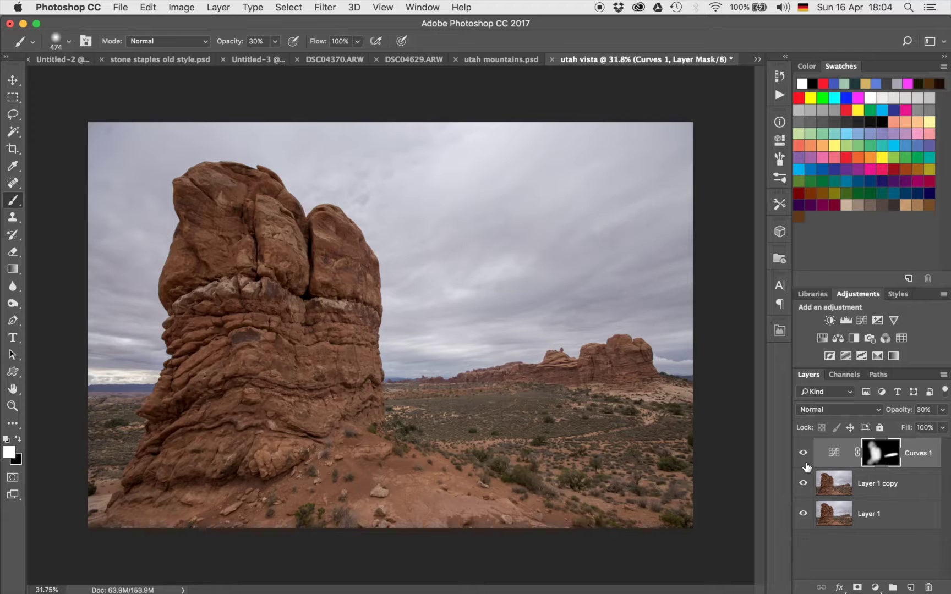
pyautogui.click(806, 465)
pyautogui.click(806, 465)
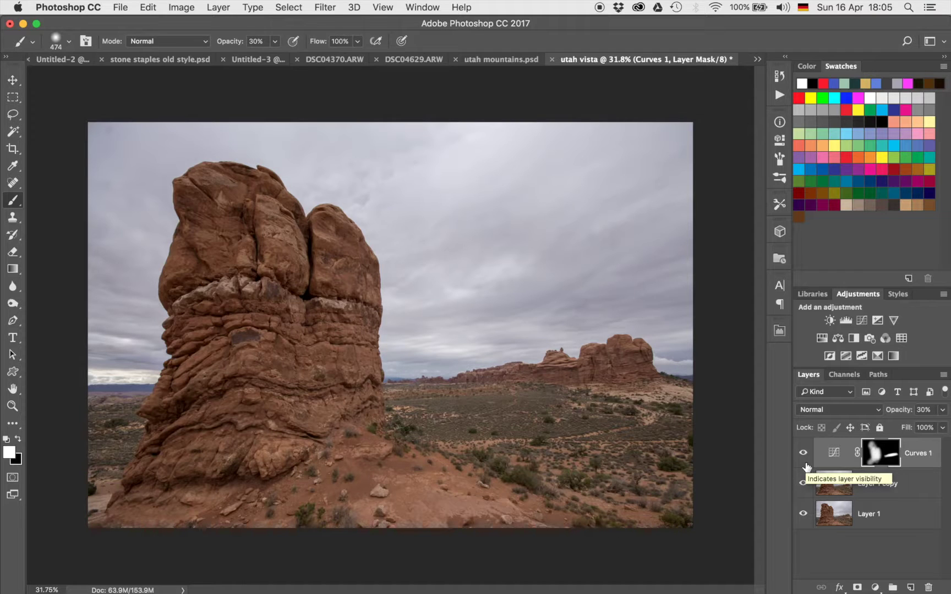
pyautogui.scroll(5, 304, 378)
pyautogui.hscroll(-5, 304, 378)
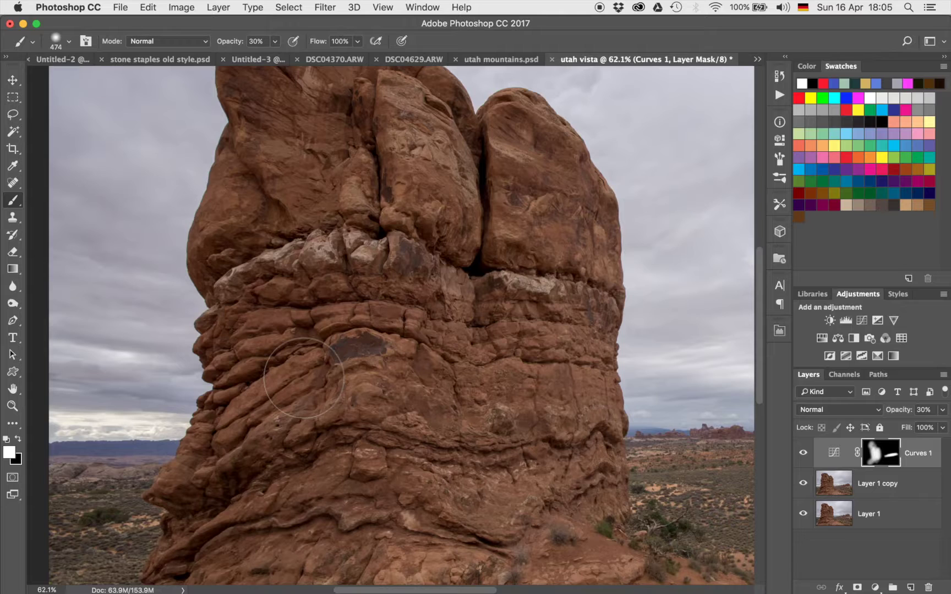
pyautogui.press('super+0')
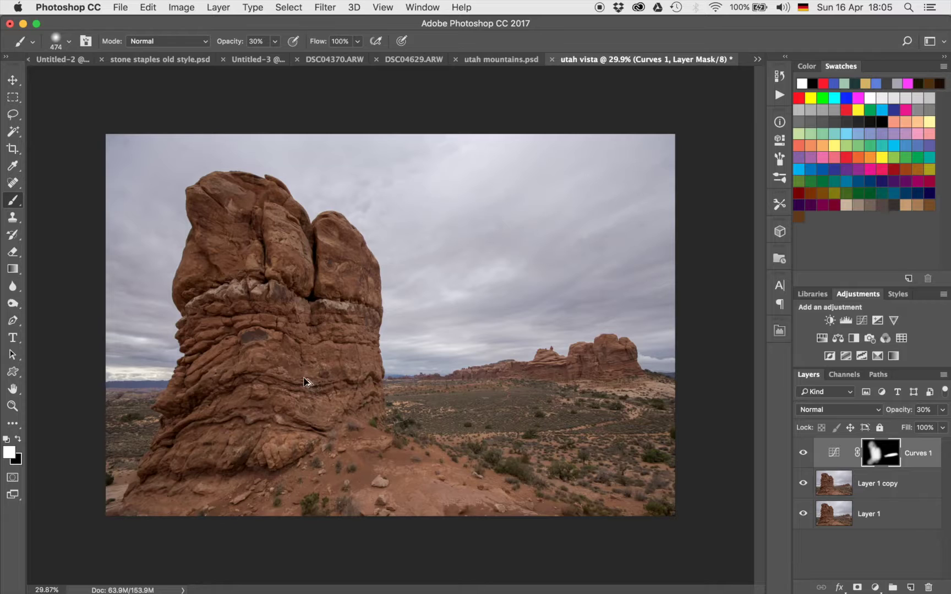
# Step: Stamp visible layers into Layer 2 and launch Nik Color Efex Pro 4 on it
pyautogui.press('super+alt+shift+e')
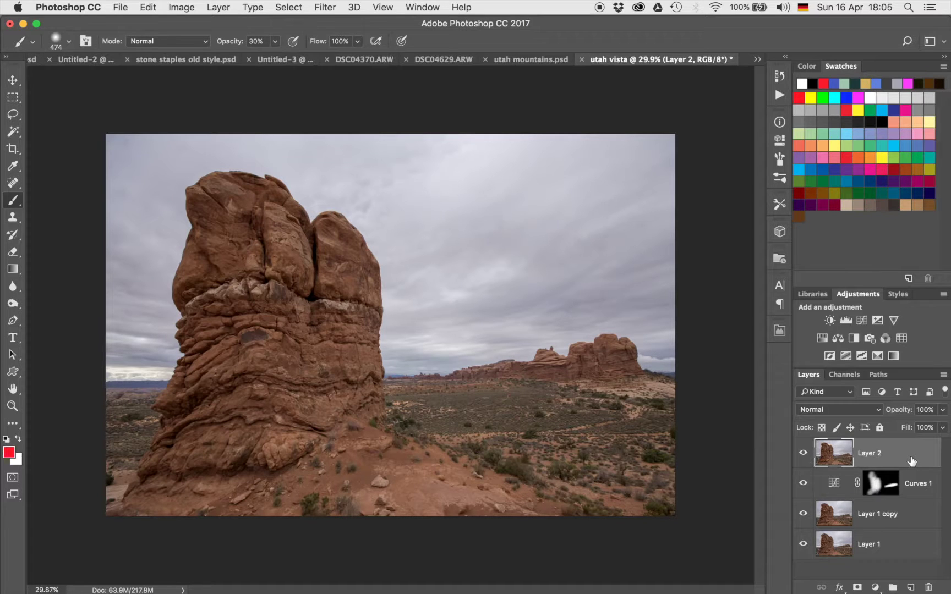
pyautogui.click(324, 7)
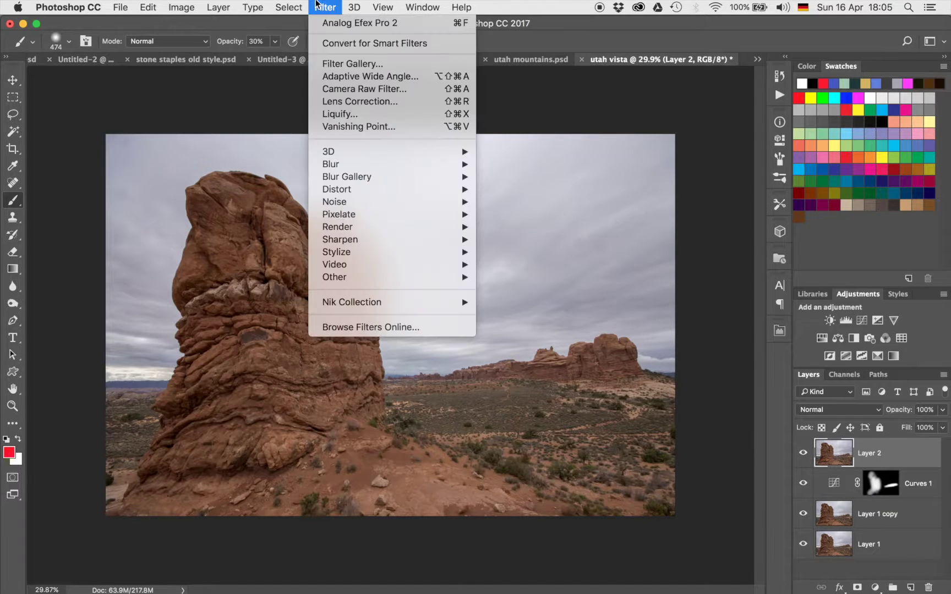
pyautogui.moveTo(360, 302)
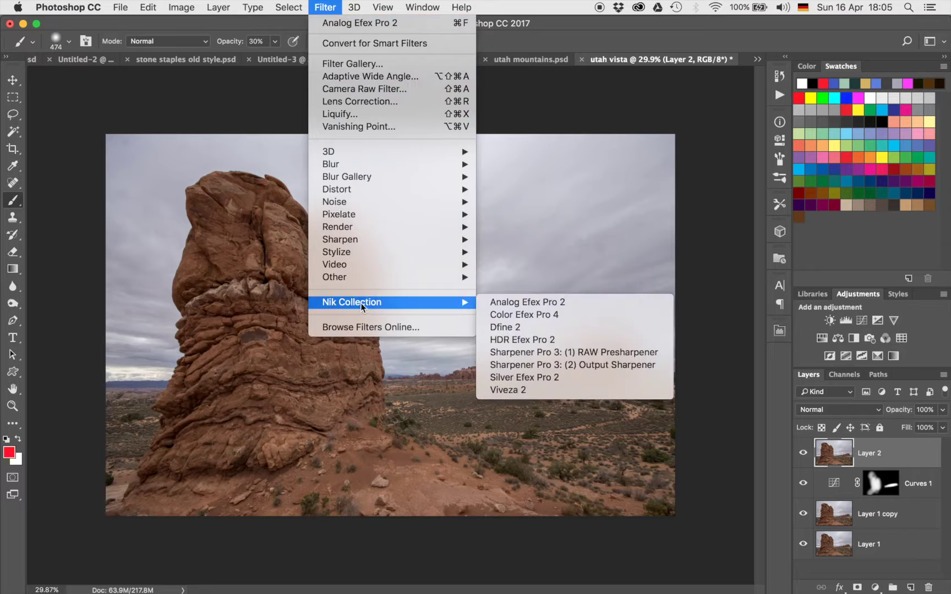
pyautogui.click(526, 316)
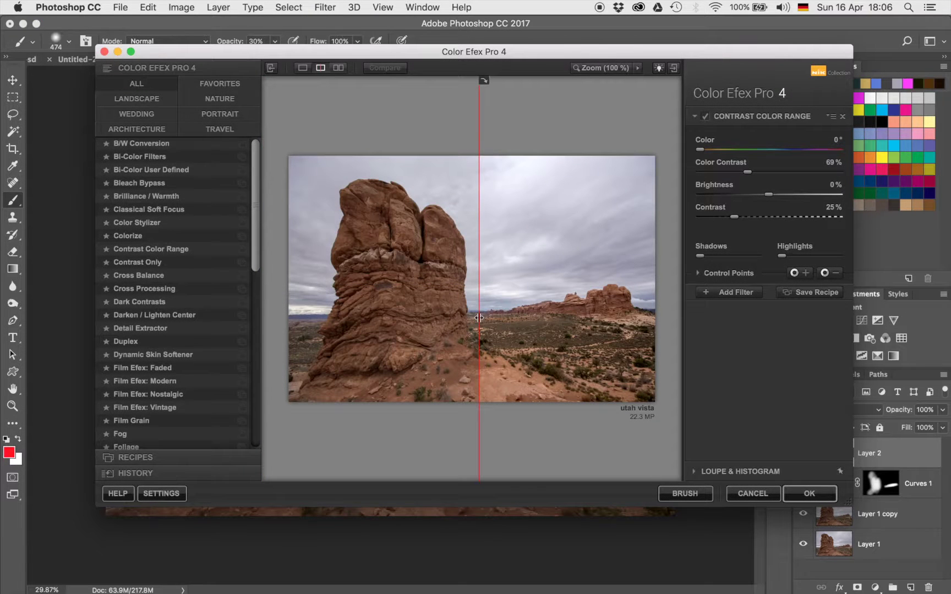
# Step: Compare the Contrast Color Range preview (Color Contrast 69%, Contrast 25%) and apply it
pyautogui.moveTo(479, 318); pyautogui.dragTo(264, 325)
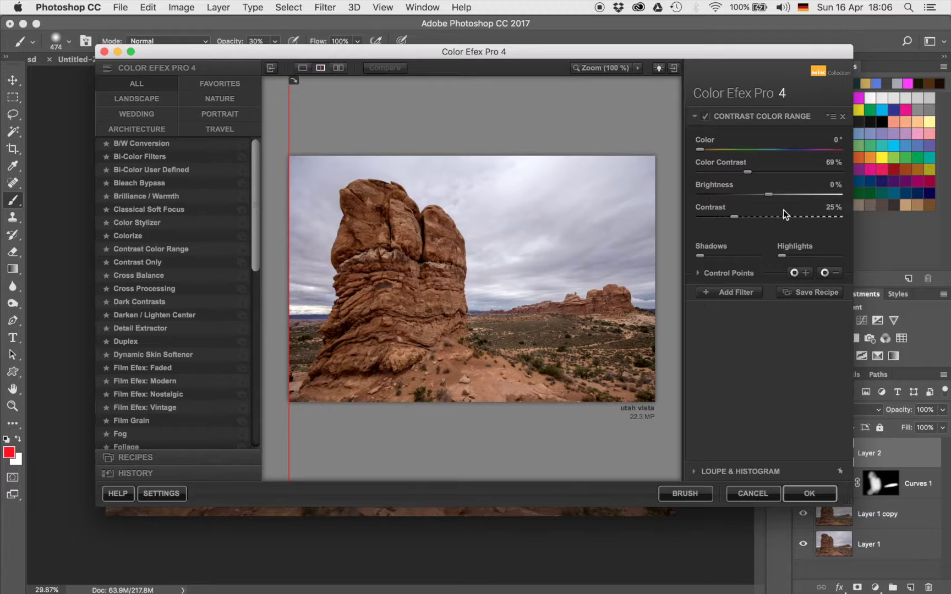
pyautogui.click(810, 494)
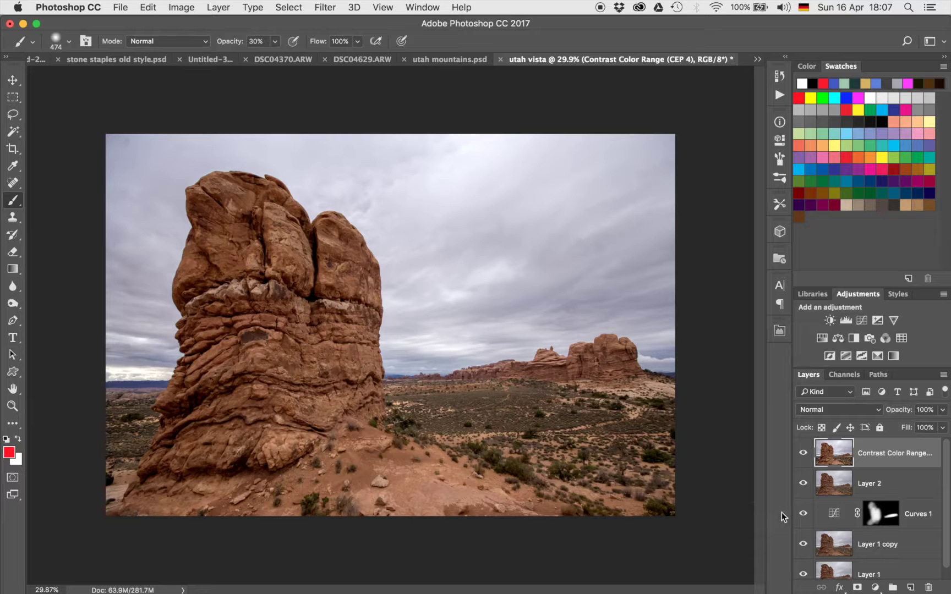
# Step: Add an inverted mask to the filter layer and paint it back over the rock tower and foreground at 40%
pyautogui.click(857, 588)
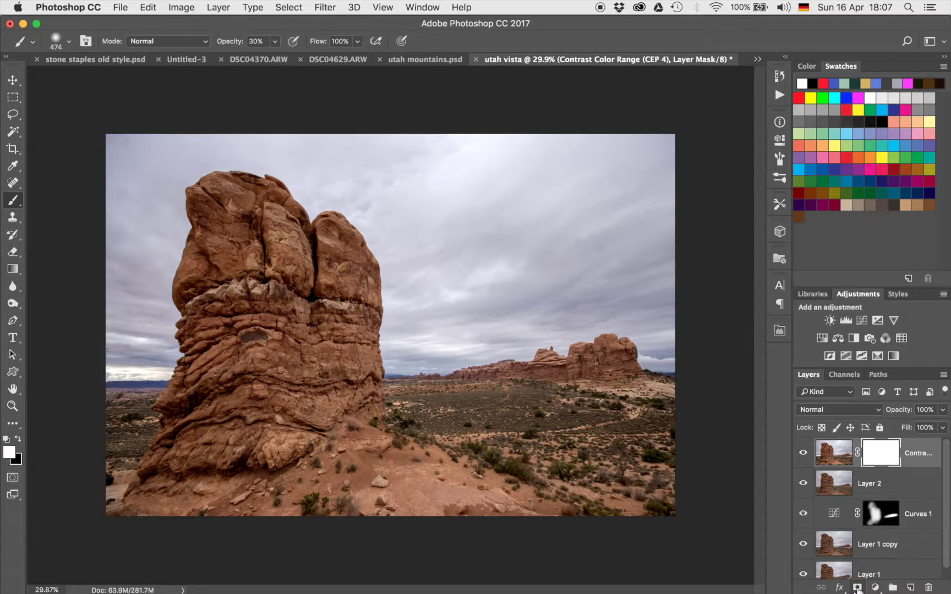
pyautogui.press('super+i')
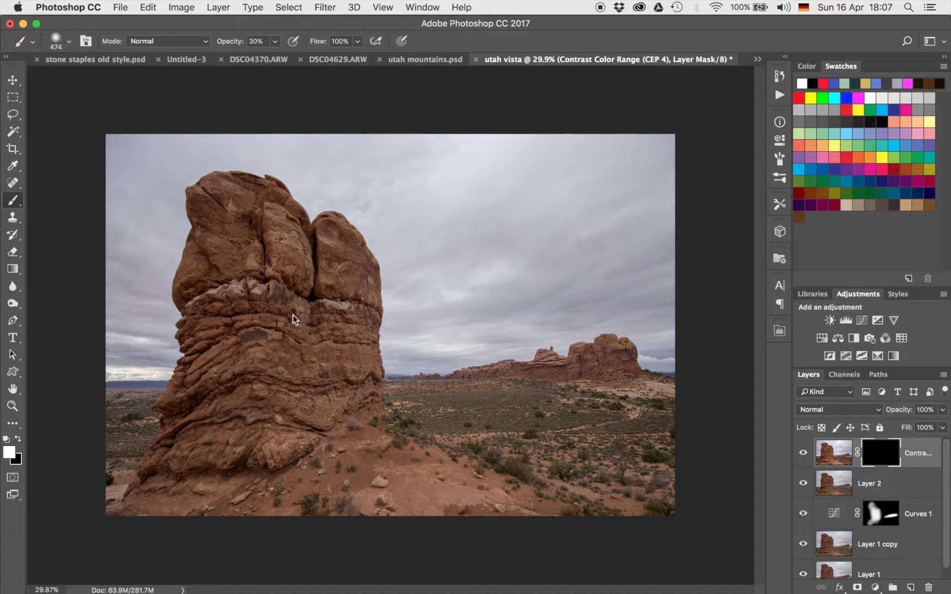
pyautogui.moveTo(296, 316); pyautogui.dragTo(366, 343)
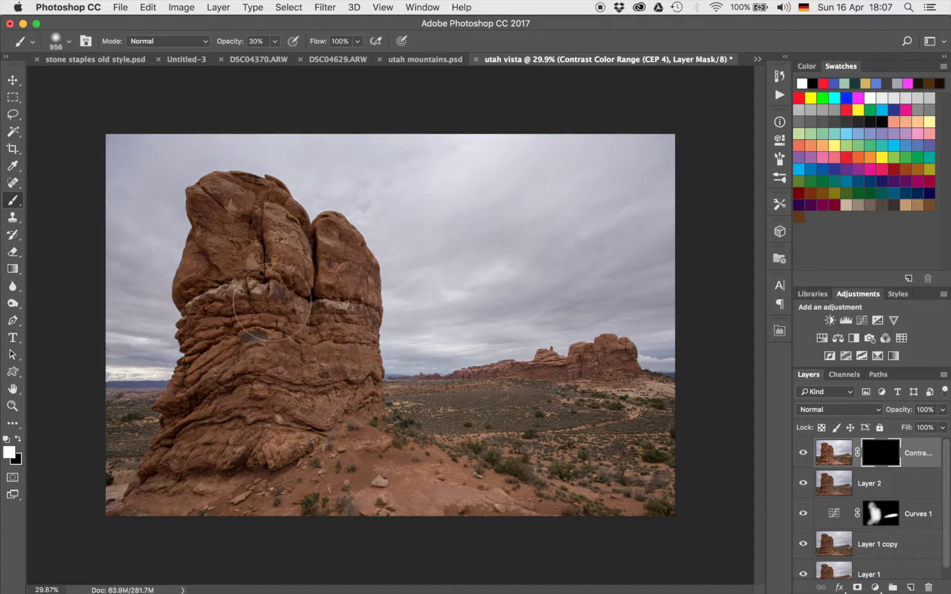
pyautogui.moveTo(272, 259)
pyautogui.mouseDown()
pyautogui.moveTo(237, 341)
pyautogui.moveTo(231, 413)
pyautogui.moveTo(342, 297)
pyautogui.moveTo(363, 311)
pyautogui.moveTo(309, 341)
pyautogui.moveTo(232, 418)
pyautogui.moveTo(264, 330)
pyautogui.moveTo(231, 297)
pyautogui.moveTo(236, 259)
pyautogui.moveTo(286, 220)
pyautogui.moveTo(297, 231)
pyautogui.mouseUp()
pyautogui.press('4')
pyautogui.moveTo(203, 429)
pyautogui.mouseDown()
pyautogui.moveTo(215, 443)
pyautogui.moveTo(193, 468)
pyautogui.moveTo(231, 504)
pyautogui.moveTo(647, 503)
pyautogui.moveTo(528, 512)
pyautogui.mouseUp()
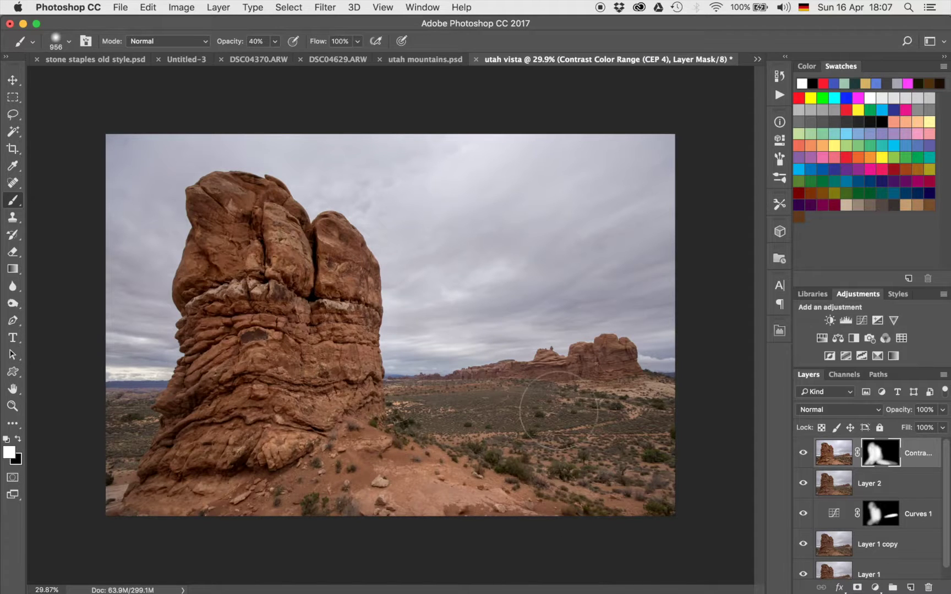
pyautogui.scroll(2, 549, 419)
pyautogui.scroll(1, 599, 391)
pyautogui.hscroll(5, 382, 291)
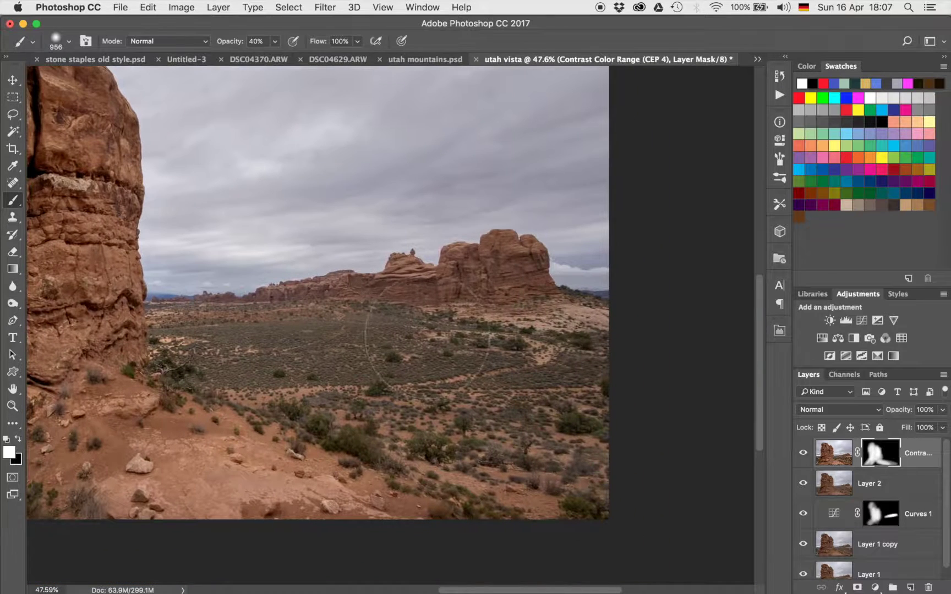
pyautogui.moveTo(460, 325)
pyautogui.mouseDown()
pyautogui.moveTo(339, 327)
pyautogui.moveTo(352, 312)
pyautogui.mouseUp()
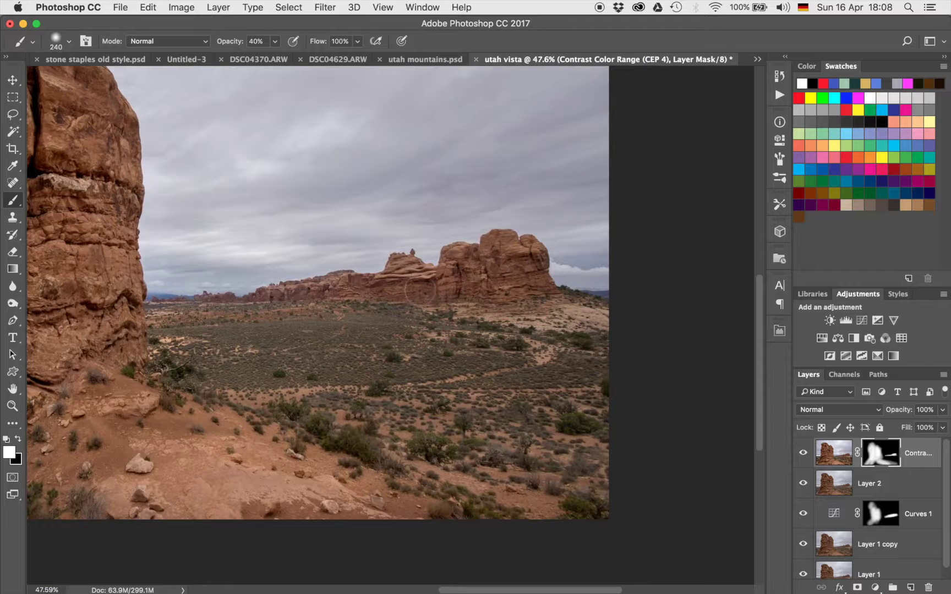
pyautogui.press('super+0')
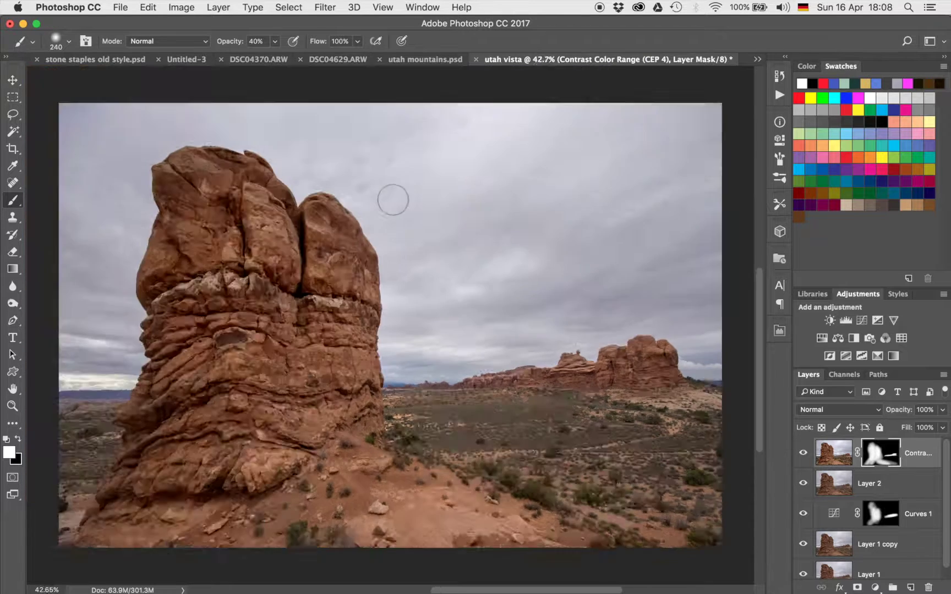
# Step: Toggle the Contrast Color Range layer on and off to compare, leaving it visible
pyautogui.click(805, 458)
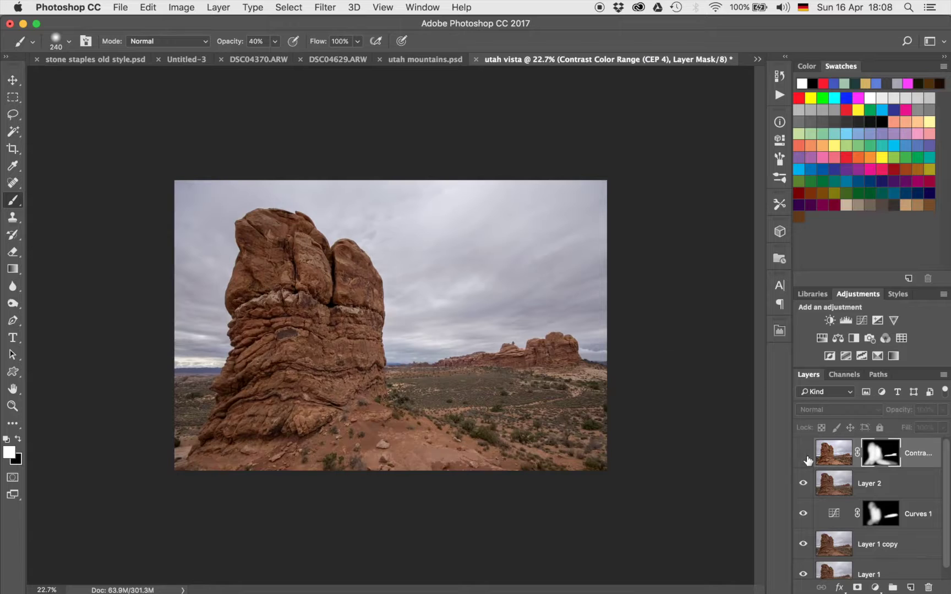
pyautogui.click(806, 457)
pyautogui.click(805, 458)
pyautogui.click(805, 458)
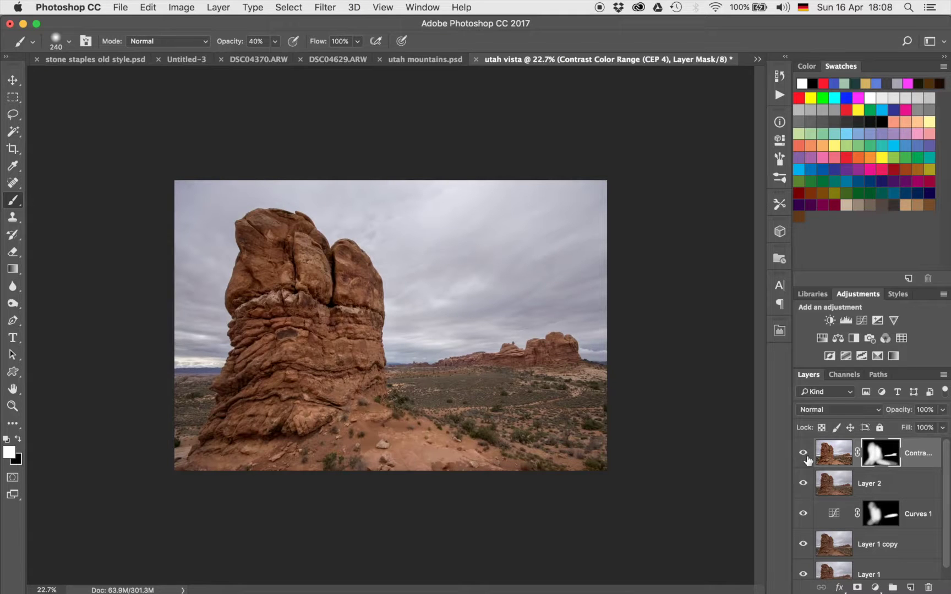
pyautogui.click(805, 458)
pyautogui.click(805, 458)
pyautogui.click(805, 457)
pyautogui.click(805, 457)
pyautogui.click(805, 457)
pyautogui.click(805, 456)
# Step: Add a Hue/Saturation adjustment on top with Saturation raised to about +12
pyautogui.click(822, 339)
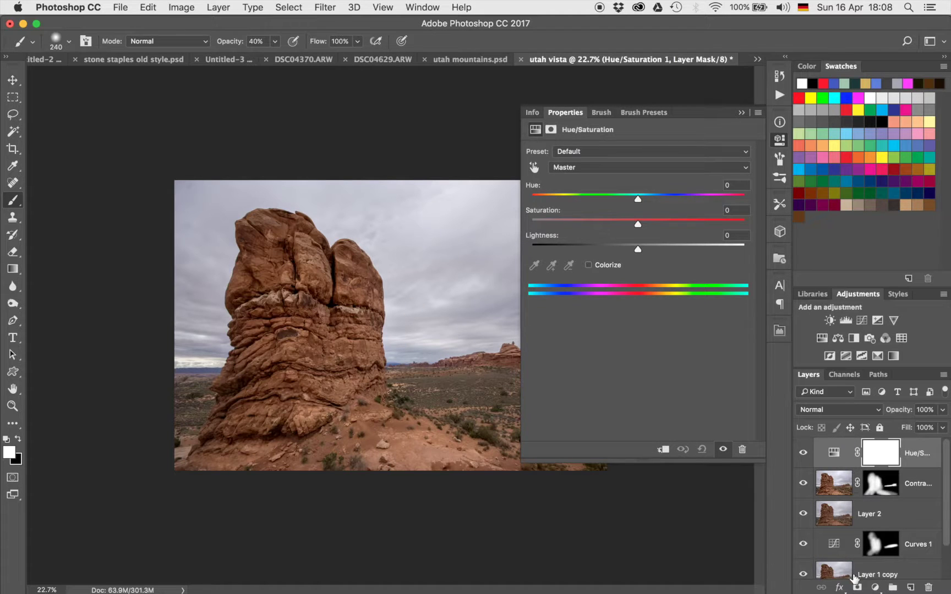
pyautogui.moveTo(638, 225); pyautogui.dragTo(653, 226)
pyautogui.moveTo(652, 225)
pyautogui.mouseDown()
pyautogui.moveTo(709, 228)
pyautogui.moveTo(649, 227)
pyautogui.moveTo(655, 233)
pyautogui.mouseUp()
pyautogui.click(742, 112)
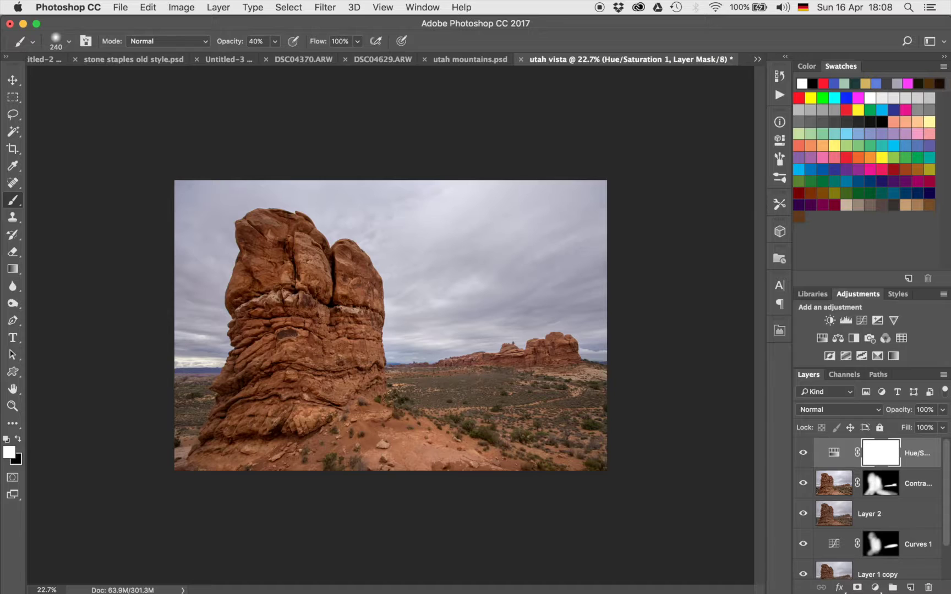
pyautogui.scroll(5, 391, 325)
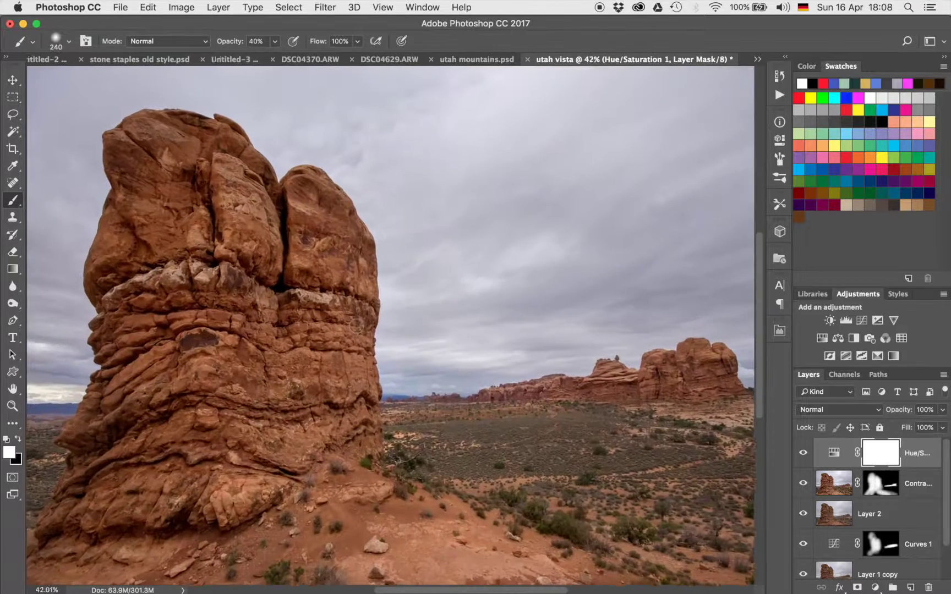
pyautogui.scroll(-1, 361, 325)
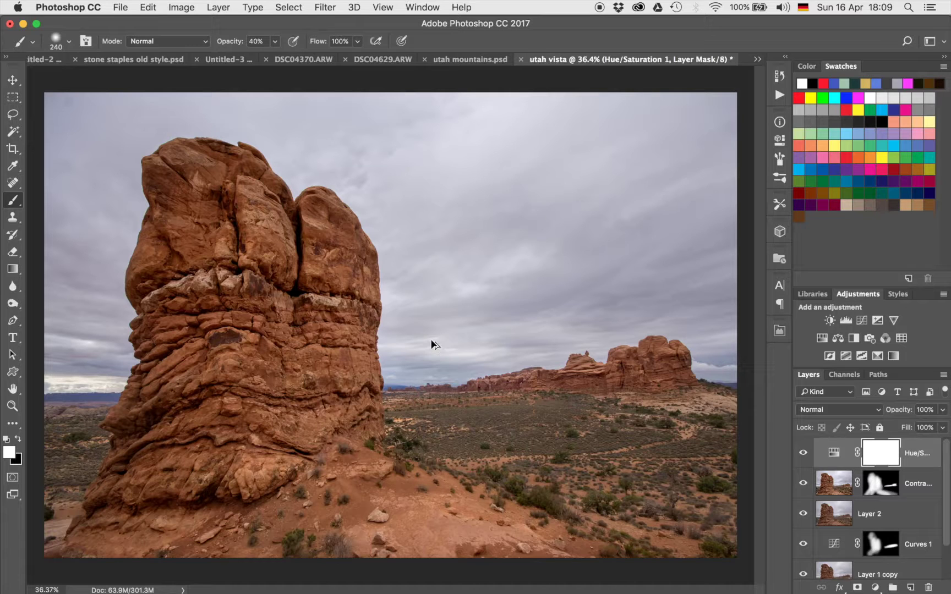
# Step: Stamp visible layers into Layer 3 and Quick-Select the sky around the rock tower
pyautogui.press('super+alt+shift+e')
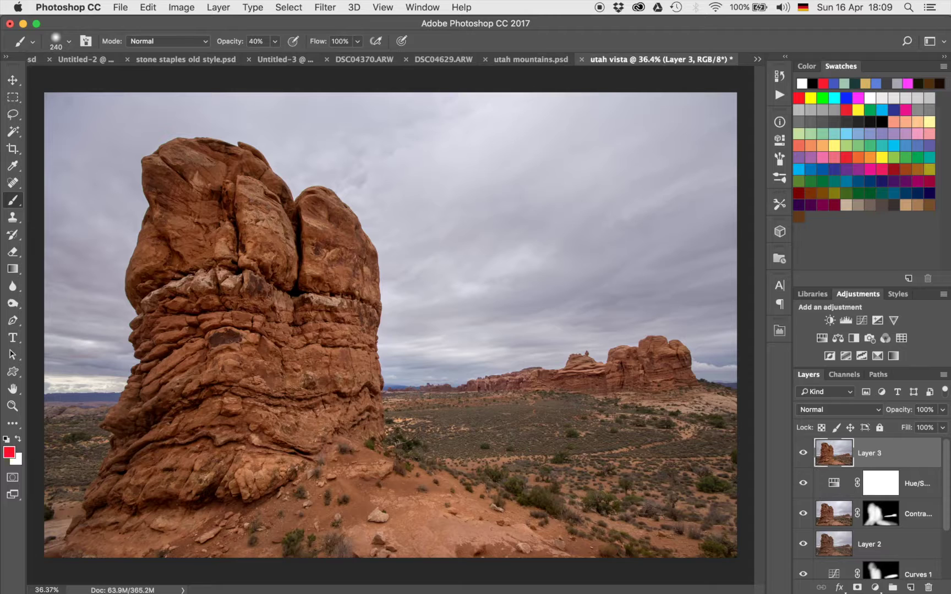
pyautogui.click(13, 132)
pyautogui.click(67, 130)
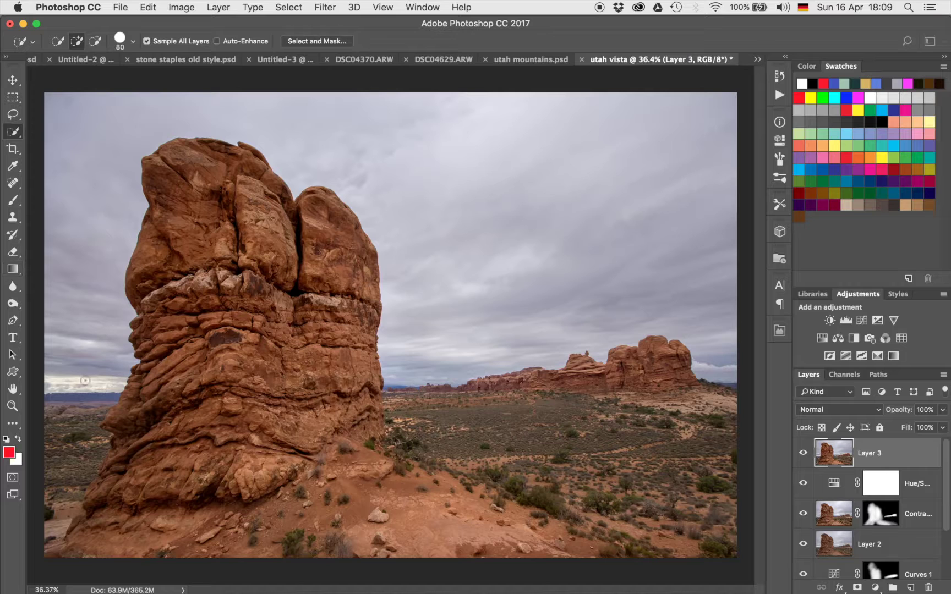
pyautogui.moveTo(85, 383)
pyautogui.mouseDown()
pyautogui.moveTo(81, 182)
pyautogui.moveTo(142, 121)
pyautogui.moveTo(321, 119)
pyautogui.moveTo(518, 218)
pyautogui.moveTo(502, 288)
pyautogui.moveTo(505, 278)
pyautogui.mouseUp()
pyautogui.scroll(4, 394, 267)
pyautogui.scroll(4, 394, 267)
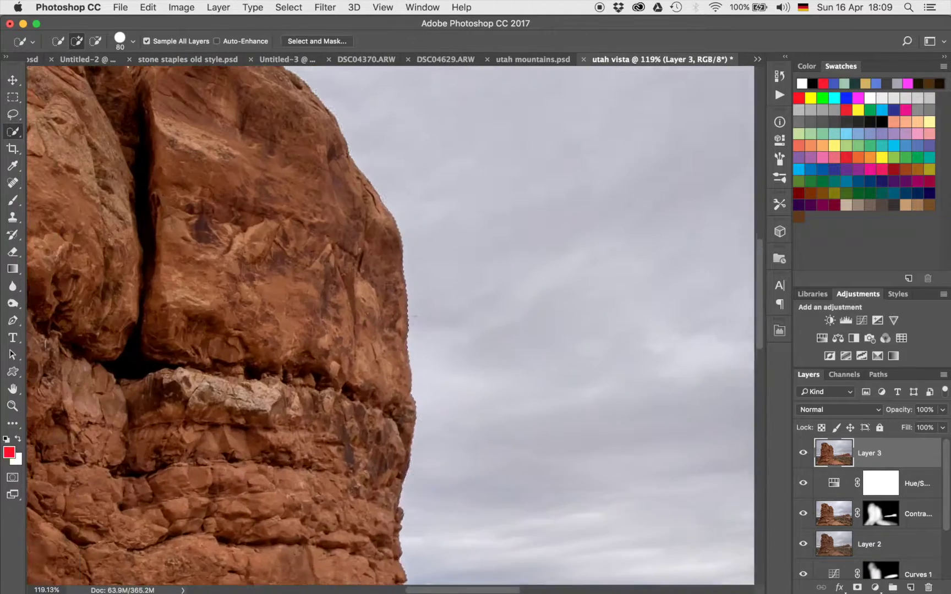
pyautogui.scroll(5, 394, 267)
pyautogui.scroll(-10, 394, 267)
pyautogui.hscroll(-5, 394, 267)
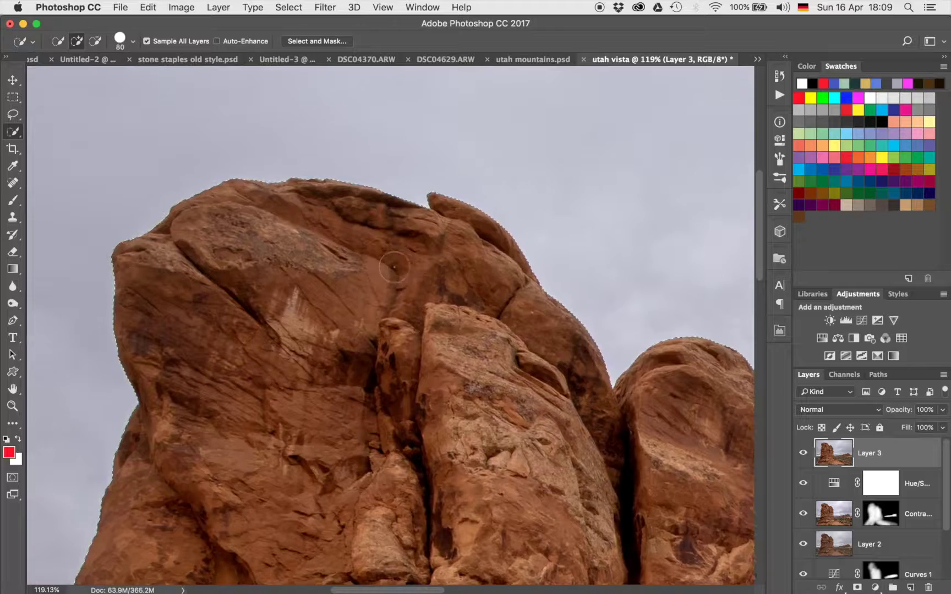
pyautogui.scroll(-2, 394, 267)
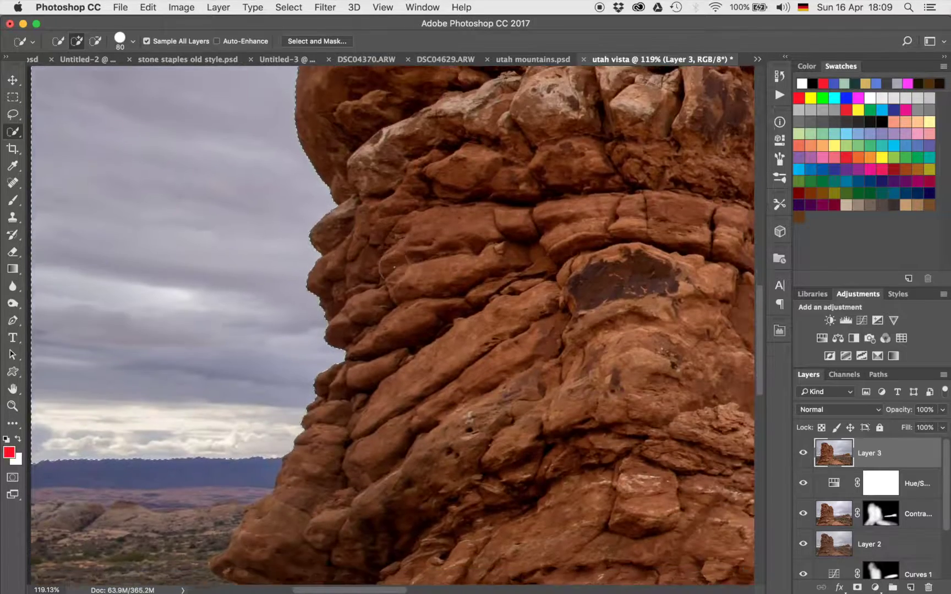
pyautogui.hscroll(-8, 394, 267)
pyautogui.hscroll(20, 394, 267)
pyautogui.hscroll(15, 394, 267)
pyautogui.scroll(2, 394, 267)
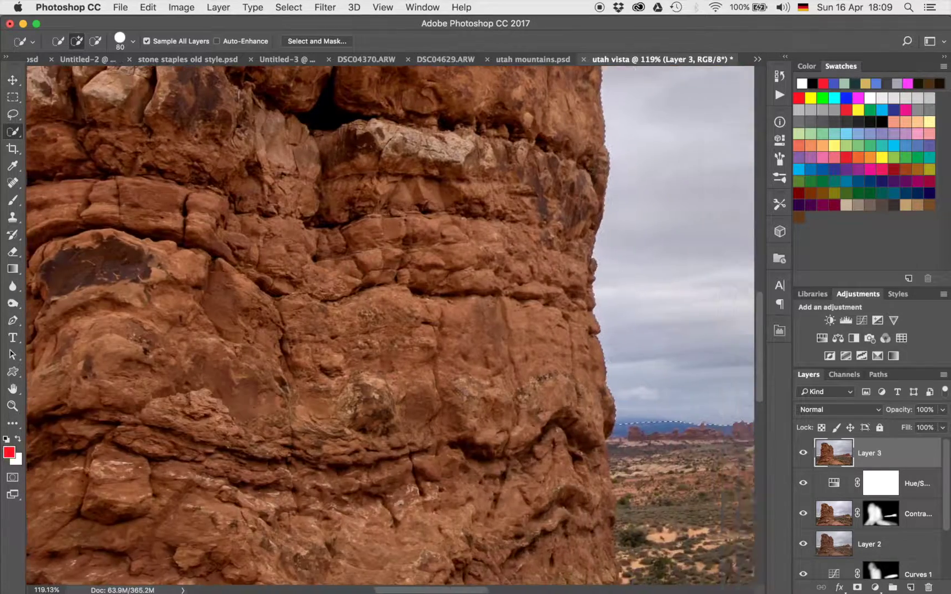
pyautogui.scroll(-10, 394, 267)
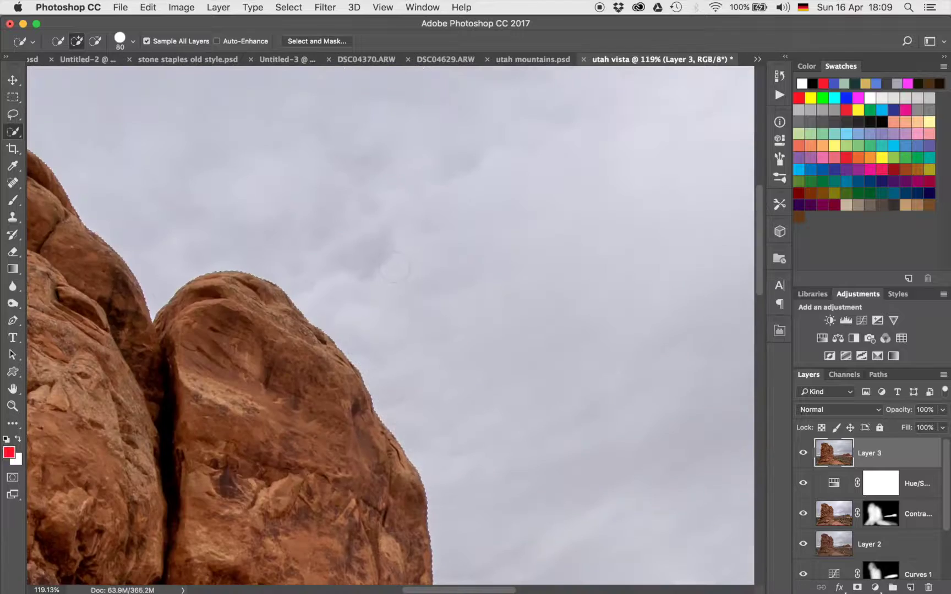
pyautogui.scroll(2, 394, 267)
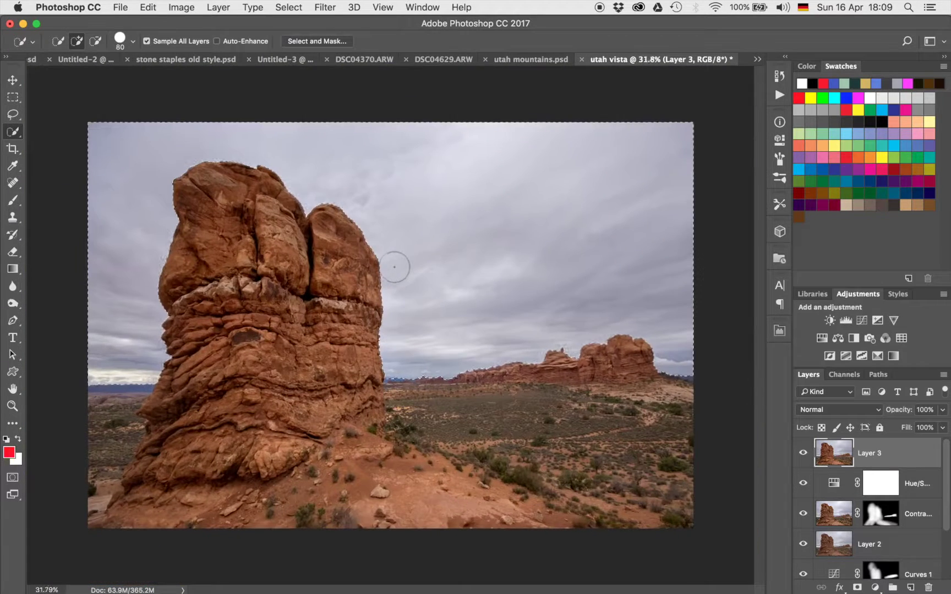
# Step: Copy the selected sky onto a new Layer 4, undoing a trial move
pyautogui.press('super+j')
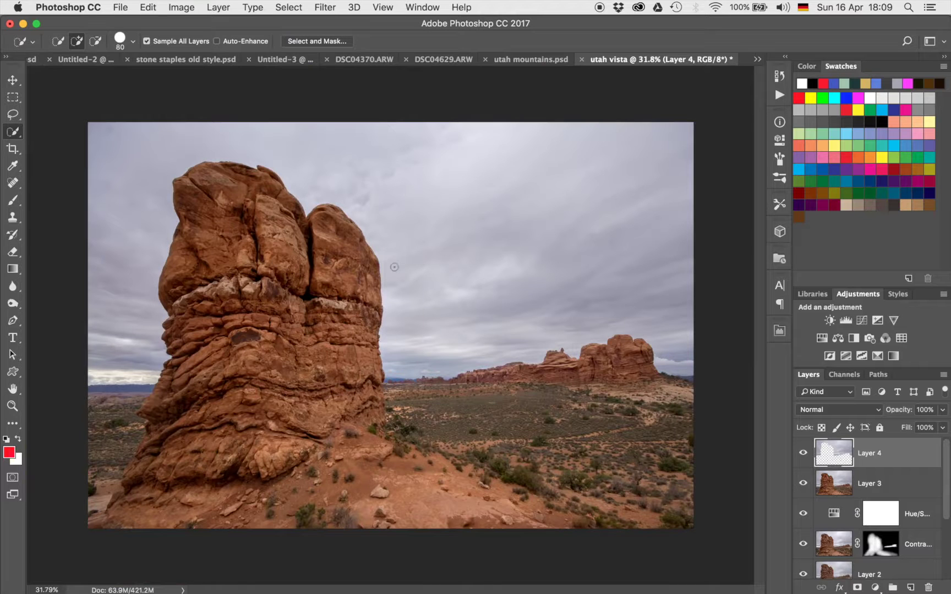
pyautogui.press('v')
pyautogui.moveTo(442, 273); pyautogui.dragTo(478, 329)
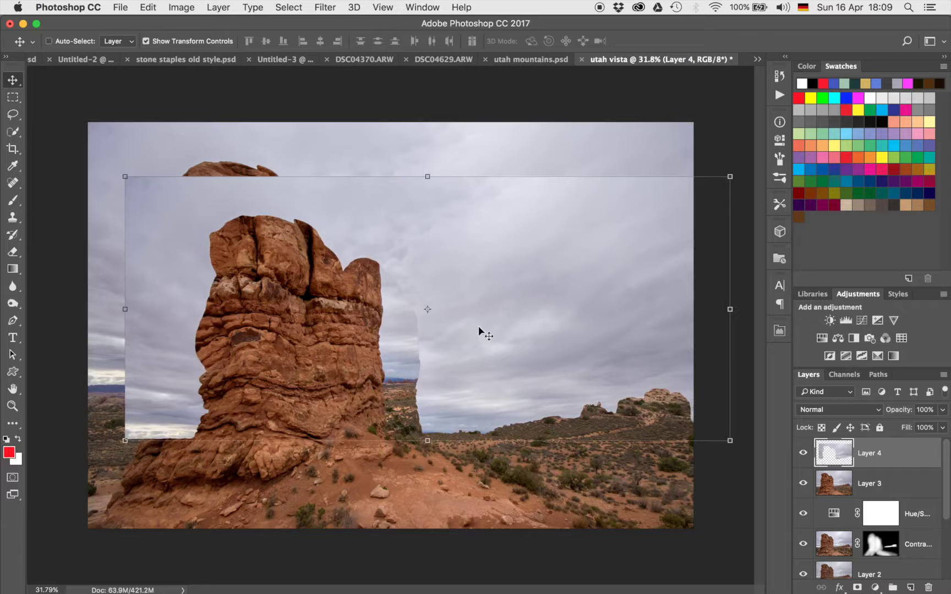
pyautogui.press('super+z')
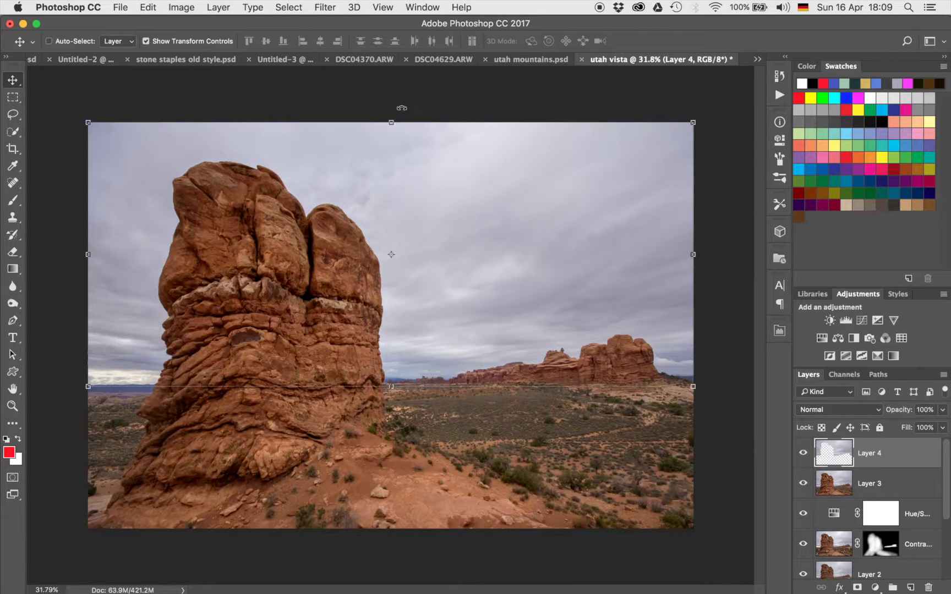
# Step: Apply a Zoom Radial Blur of amount 10 at Good quality to the Layer 4 sky
pyautogui.click(328, 5)
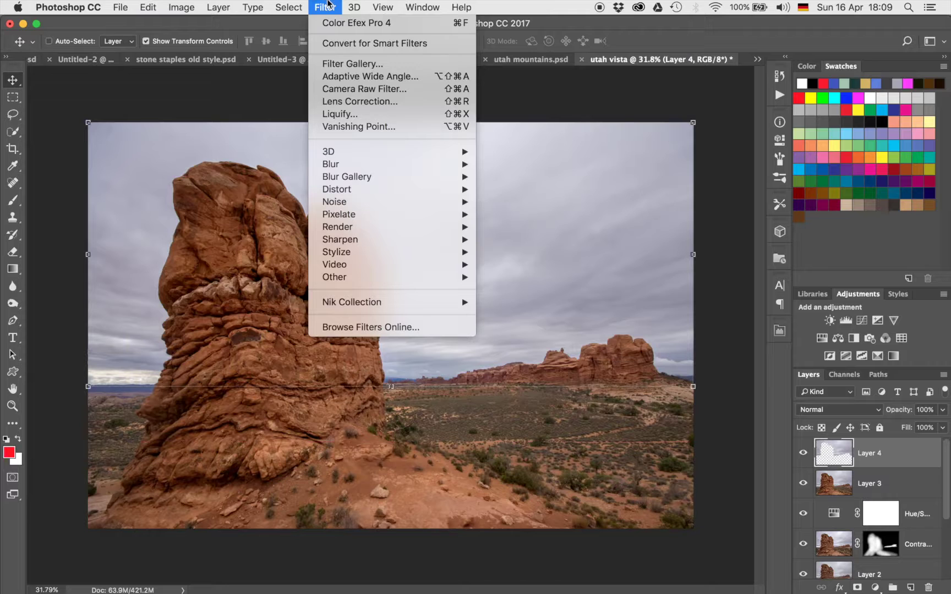
pyautogui.moveTo(347, 203)
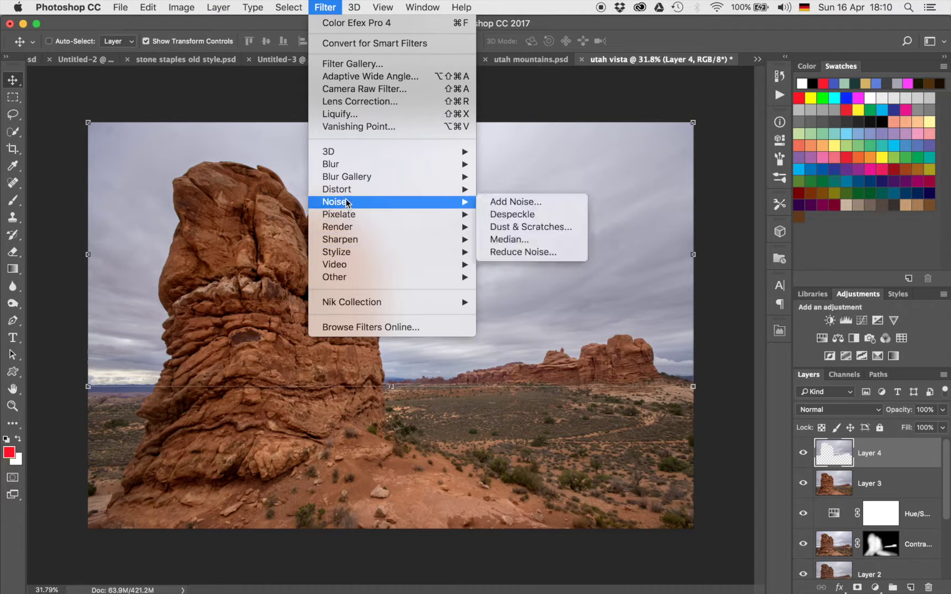
pyautogui.moveTo(336, 165)
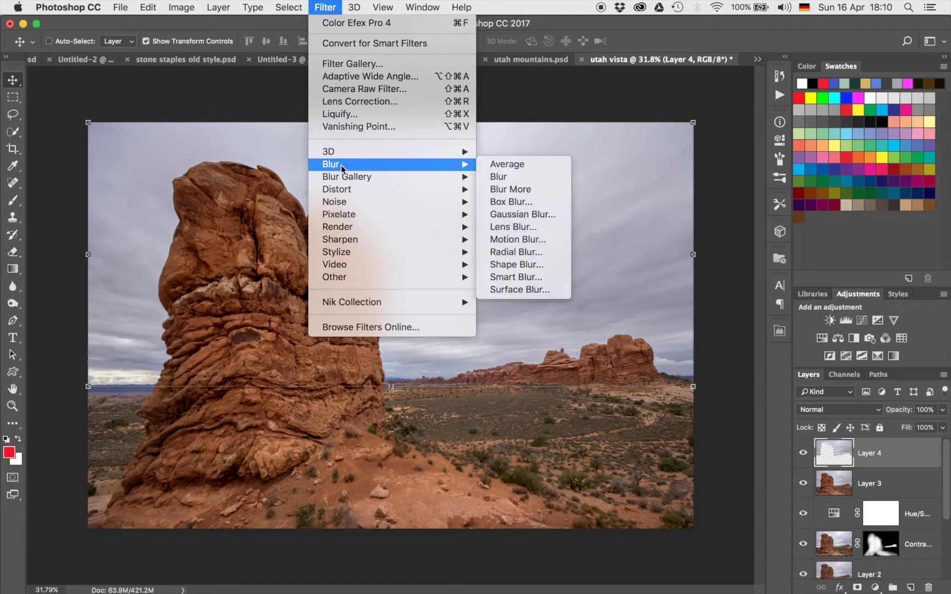
pyautogui.click(502, 252)
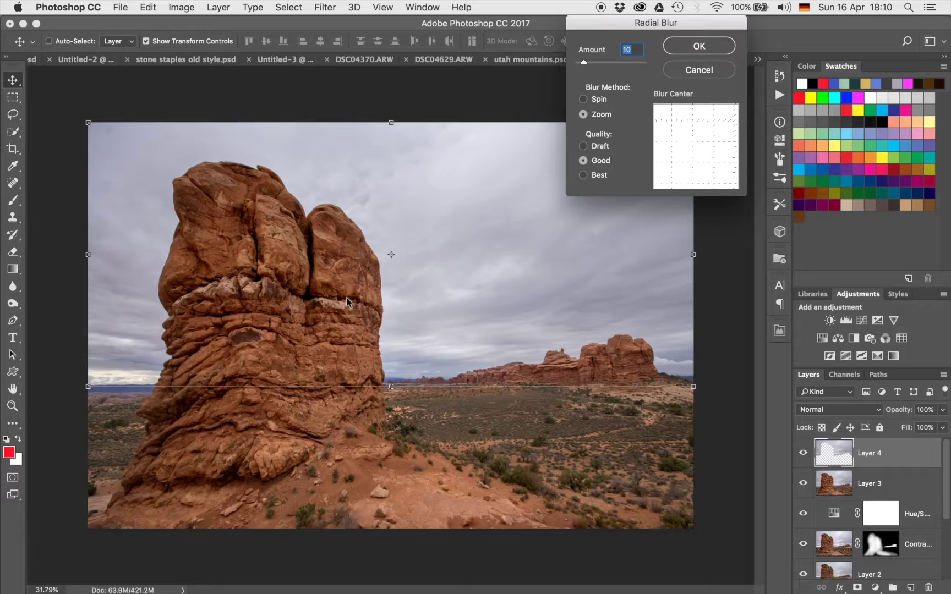
pyautogui.click(688, 46)
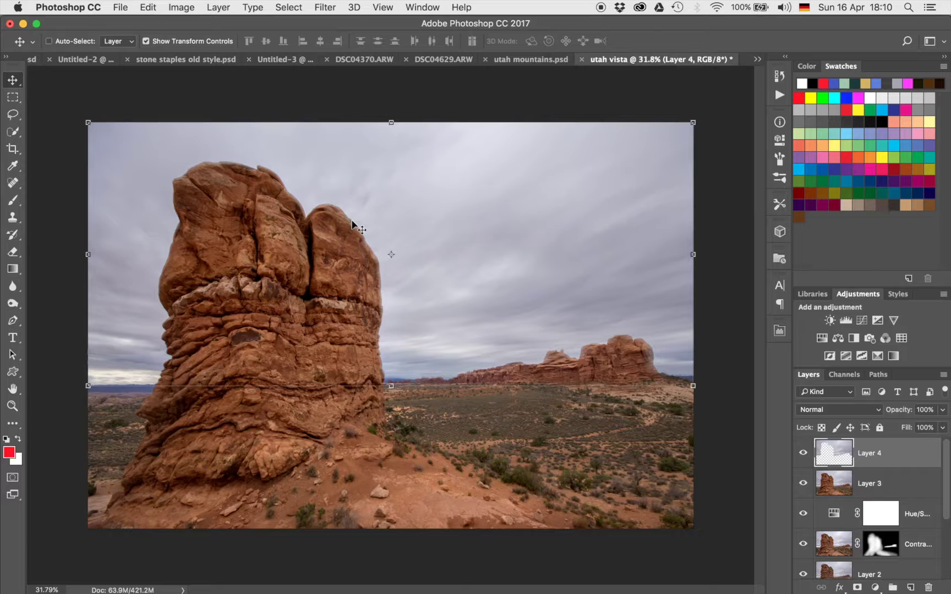
# Step: Toggle Layer 4's blurred sky on and off to compare, ending with it visible
pyautogui.click(804, 453)
pyautogui.click(803, 453)
pyautogui.click(804, 453)
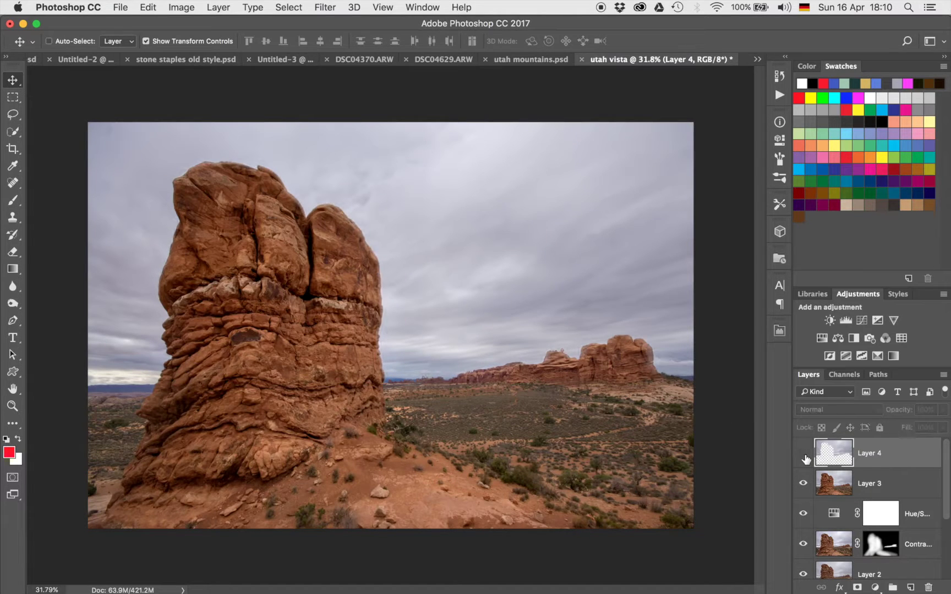
pyautogui.click(804, 453)
pyautogui.click(803, 453)
pyautogui.click(804, 455)
pyautogui.click(805, 454)
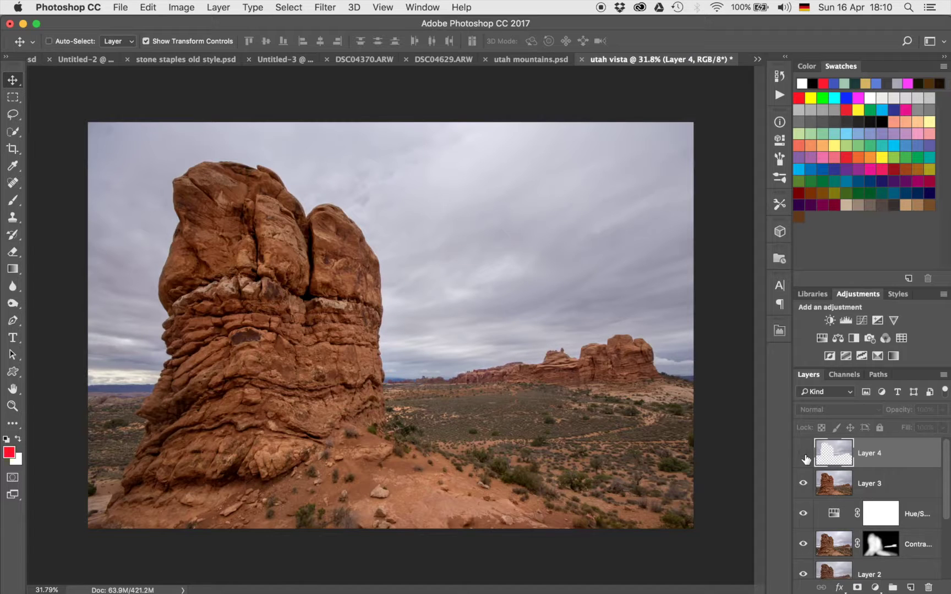
pyautogui.click(805, 454)
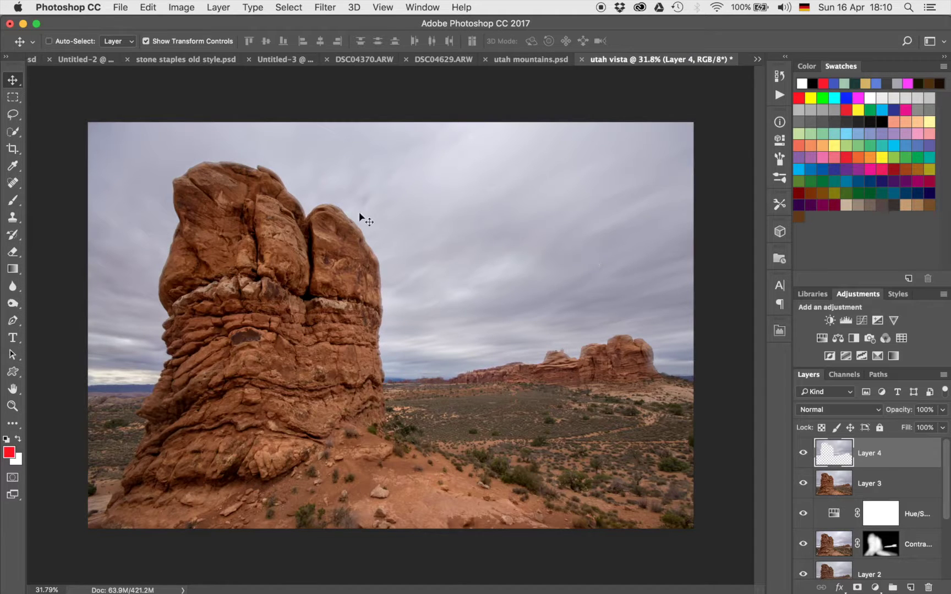
# Step: Zoom out to the full photo and compare again, leaving Layer 4 hidden
pyautogui.scroll(6, 359, 214)
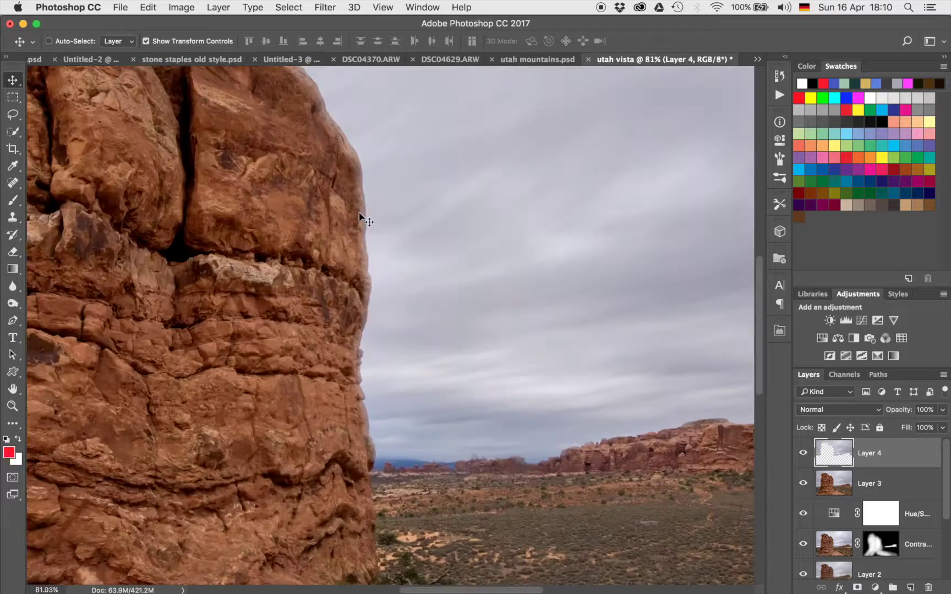
pyautogui.scroll(3, 359, 213)
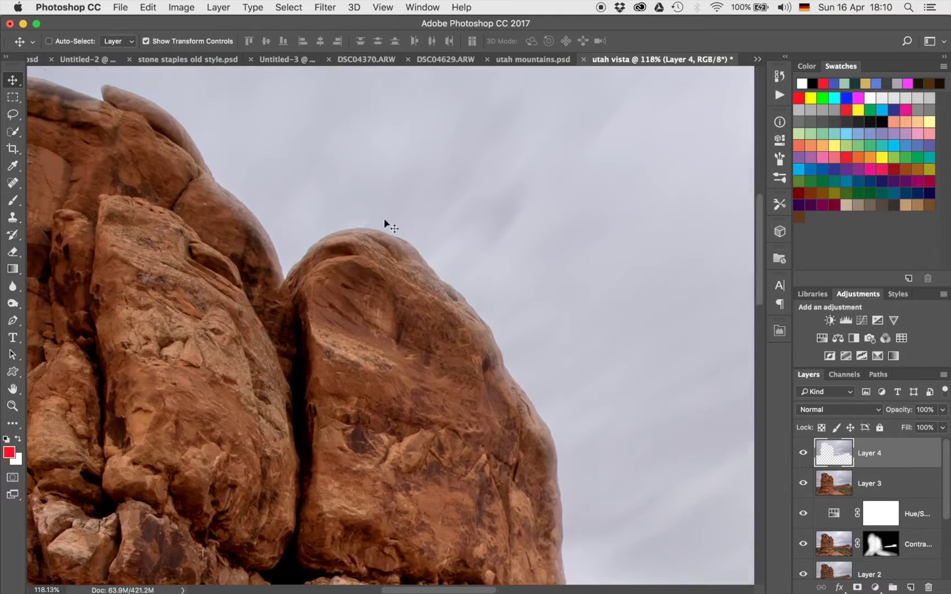
pyautogui.scroll(-5, 486, 402)
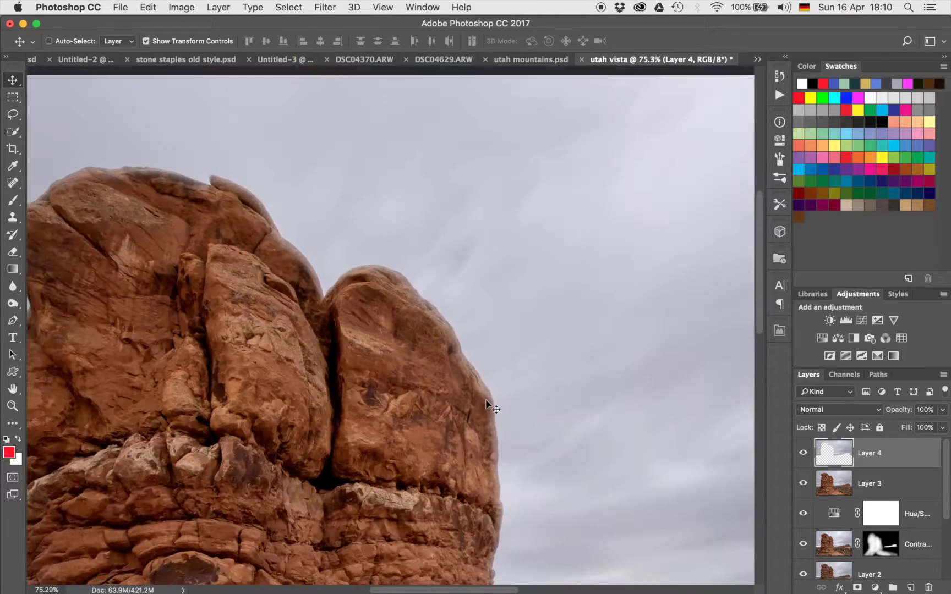
pyautogui.scroll(-3, 486, 401)
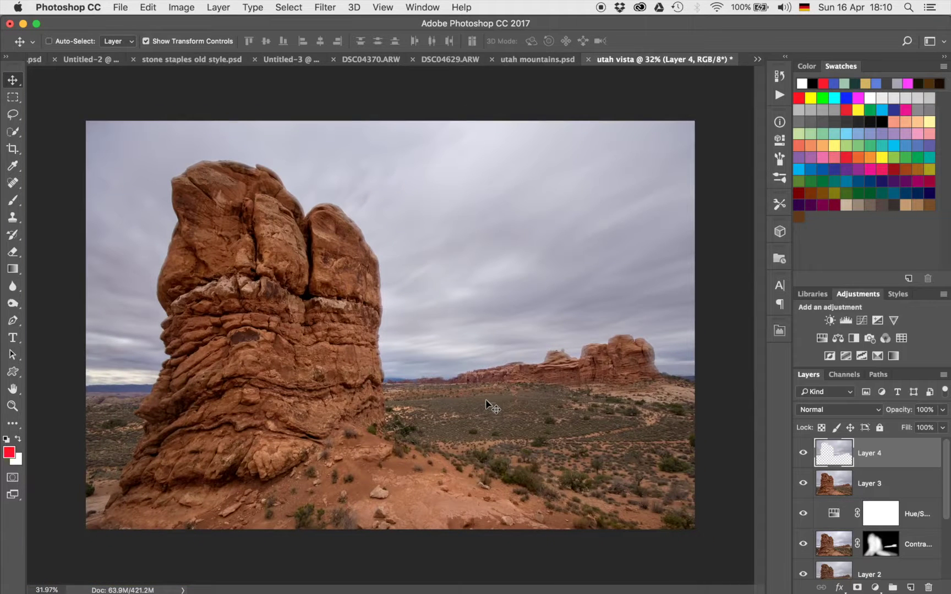
pyautogui.click(803, 455)
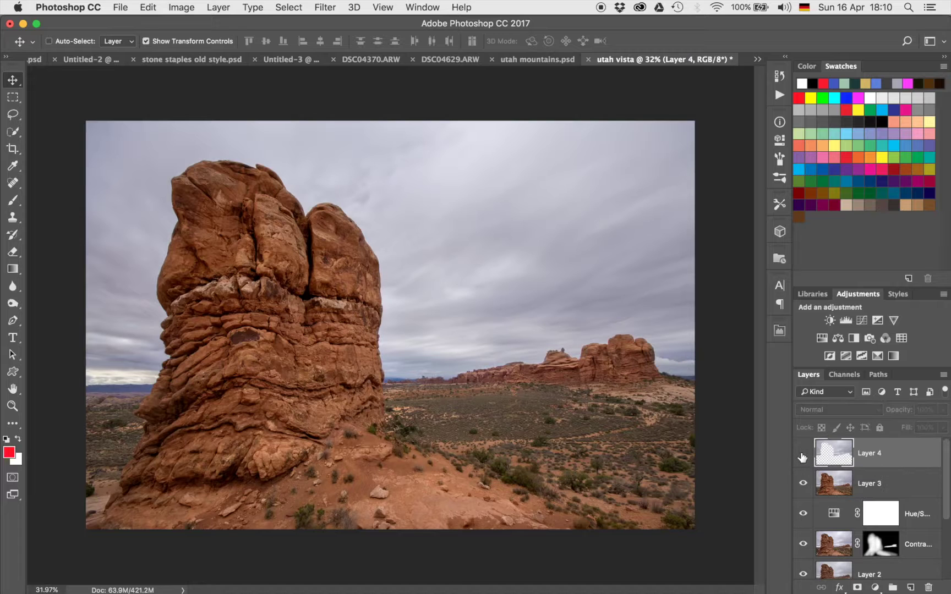
pyautogui.click(803, 456)
pyautogui.click(803, 456)
pyautogui.click(803, 456)
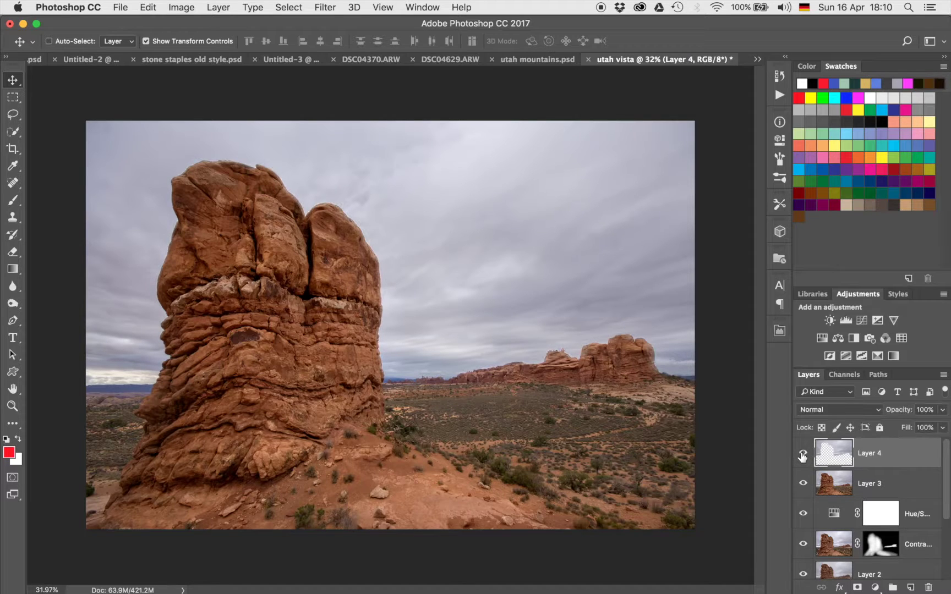
pyautogui.click(803, 456)
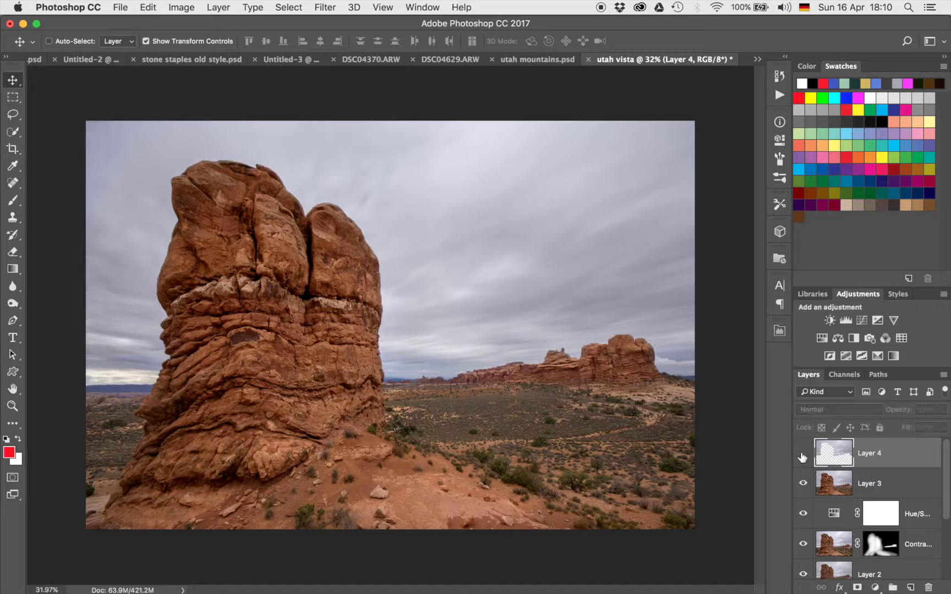
# Step: Quick-select the whole sky on Layer 3 and turn the selection into a layer mask
pyautogui.click(832, 491)
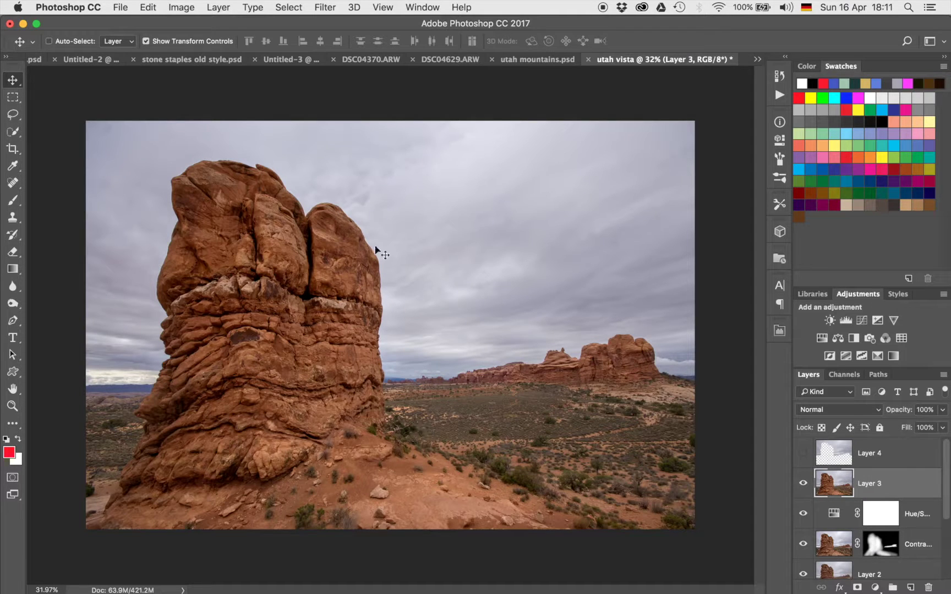
pyautogui.press('w')
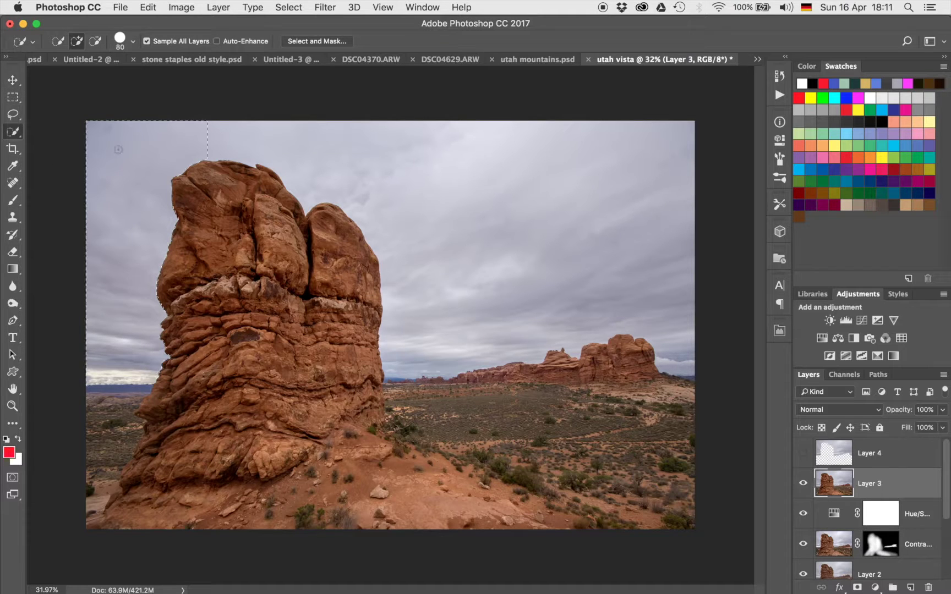
pyautogui.moveTo(118, 149)
pyautogui.mouseDown()
pyautogui.moveTo(211, 130)
pyautogui.moveTo(290, 135)
pyautogui.moveTo(394, 162)
pyautogui.moveTo(431, 229)
pyautogui.moveTo(483, 274)
pyautogui.moveTo(572, 243)
pyautogui.mouseUp()
pyautogui.click(858, 588)
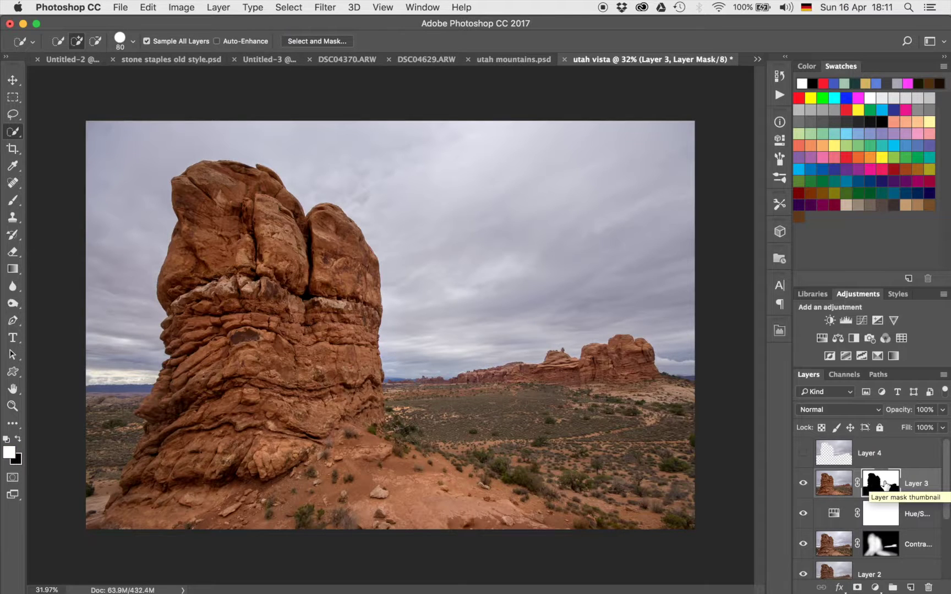
# Step: Show Layer 4, copy Layer 3's sky mask onto it, and delete Layer 3's mask
pyautogui.click(803, 453)
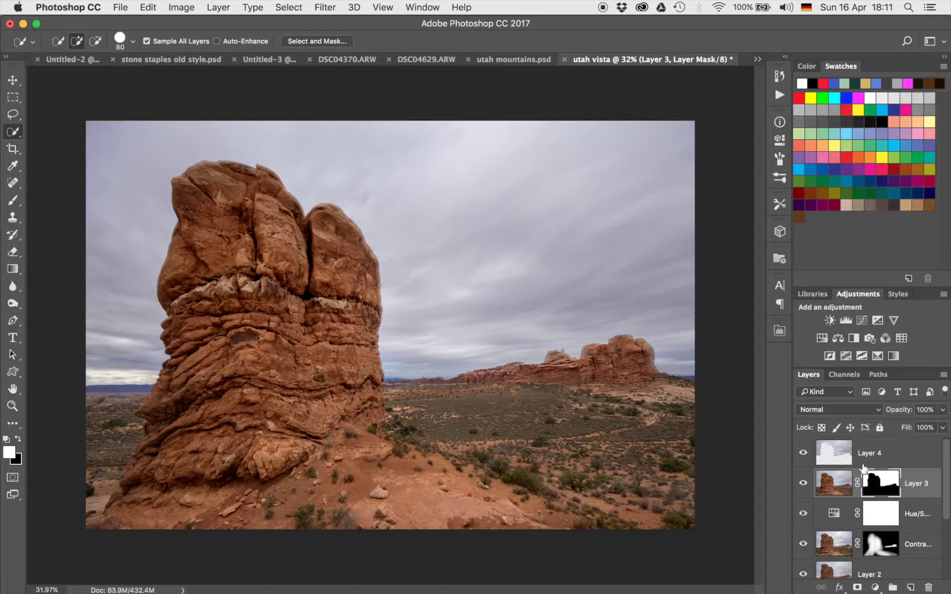
pyautogui.moveTo(880, 486); pyautogui.dragTo(878, 454)
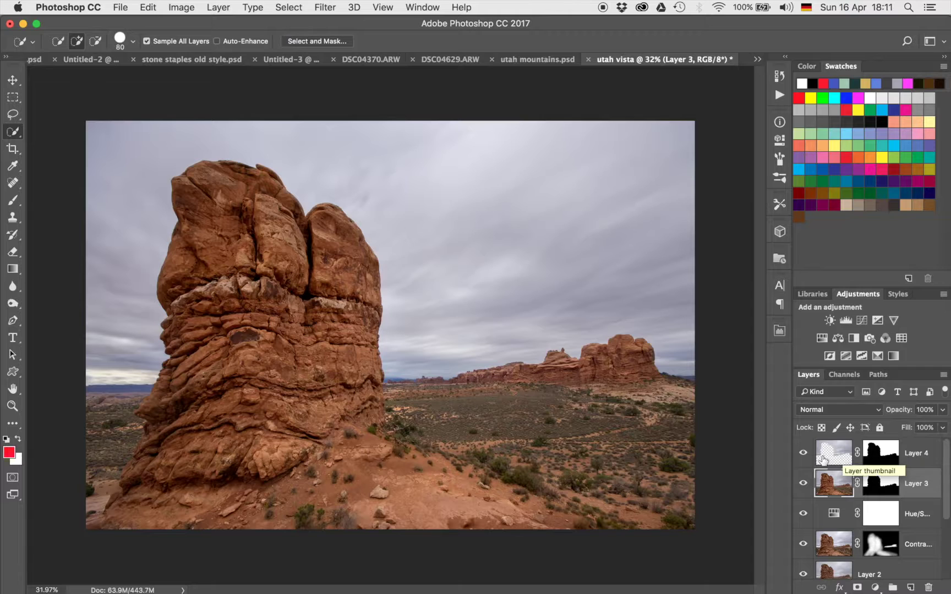
pyautogui.click(883, 485)
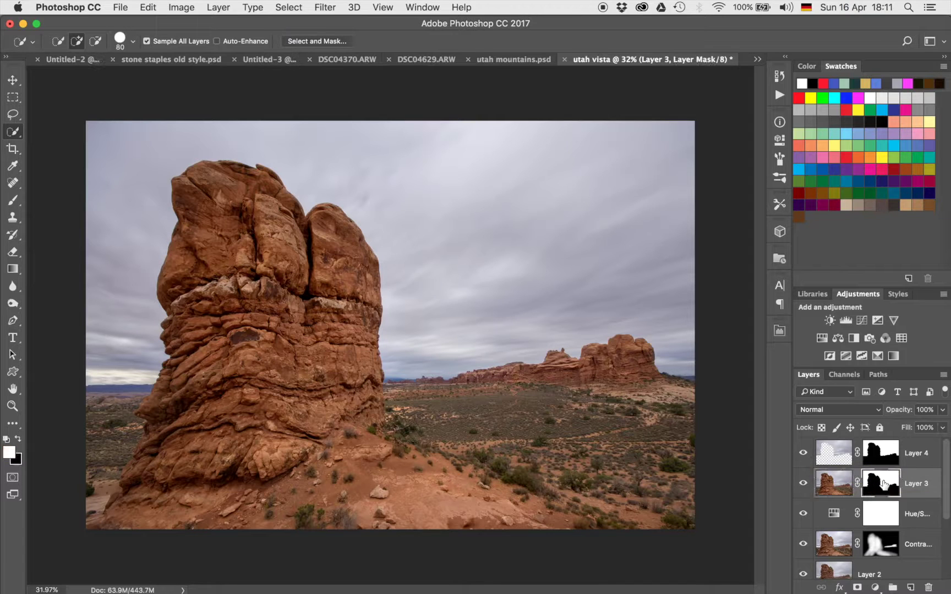
pyautogui.rightClick(884, 484)
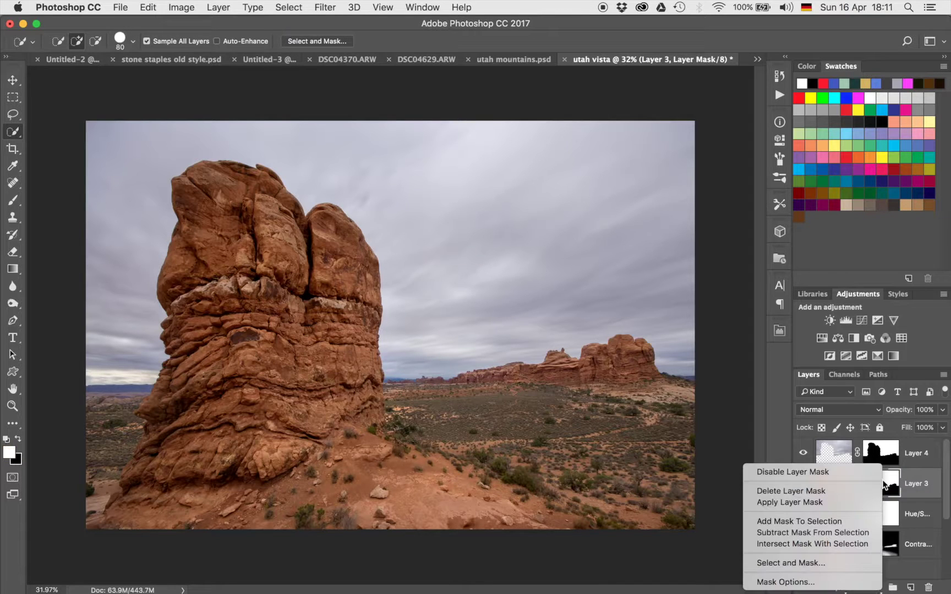
pyautogui.click(853, 488)
pyautogui.click(896, 452)
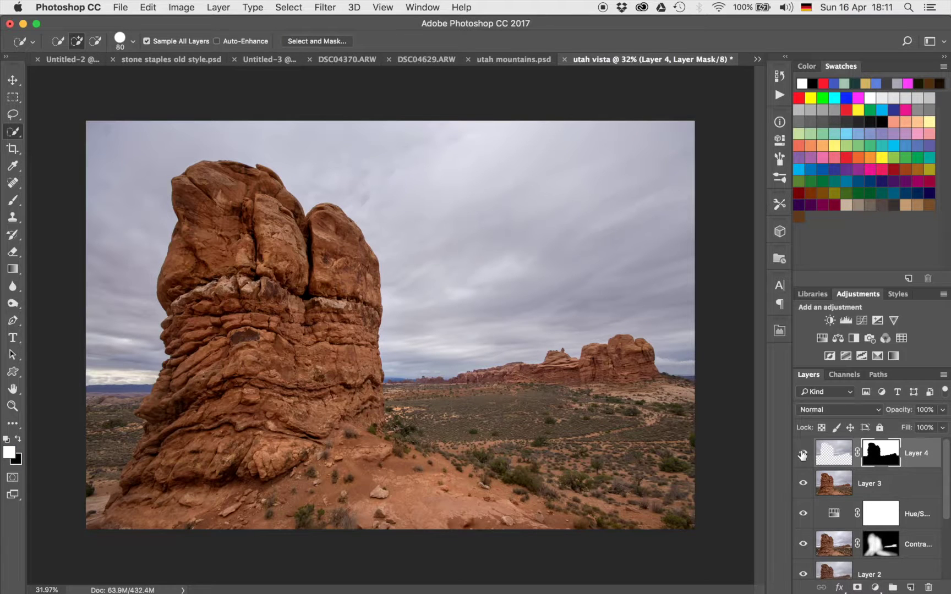
# Step: Toggle Layer 4 off and on twice to compare the masked blurred sky
pyautogui.scroll(6, 221, 269)
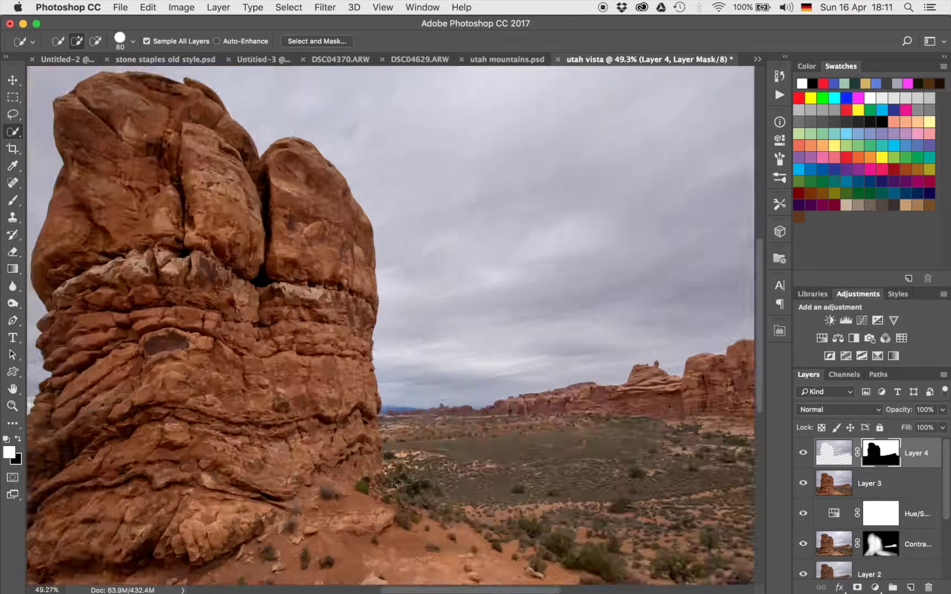
pyautogui.scroll(5, 220, 268)
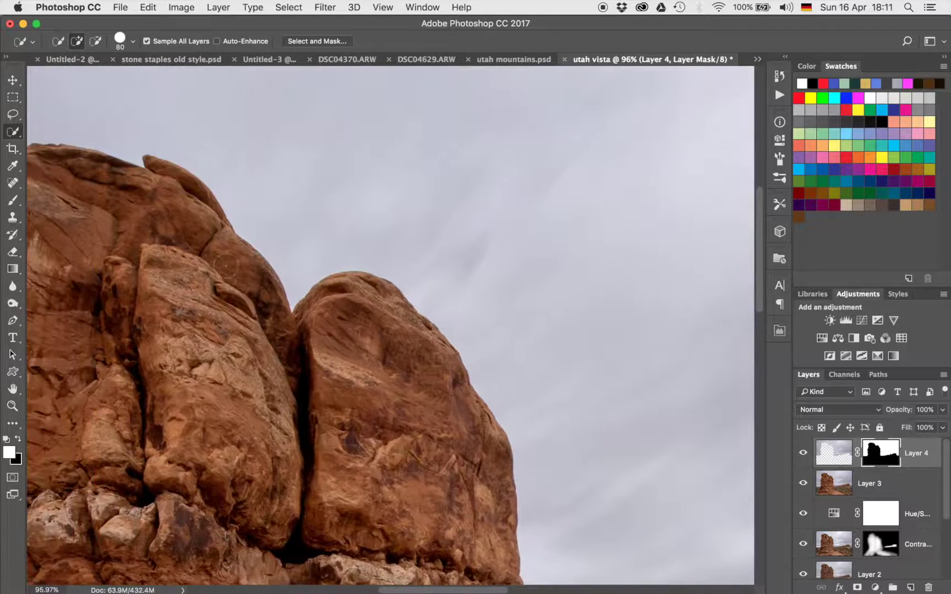
pyautogui.scroll(-5, 352, 254)
pyautogui.hscroll(2, 351, 253)
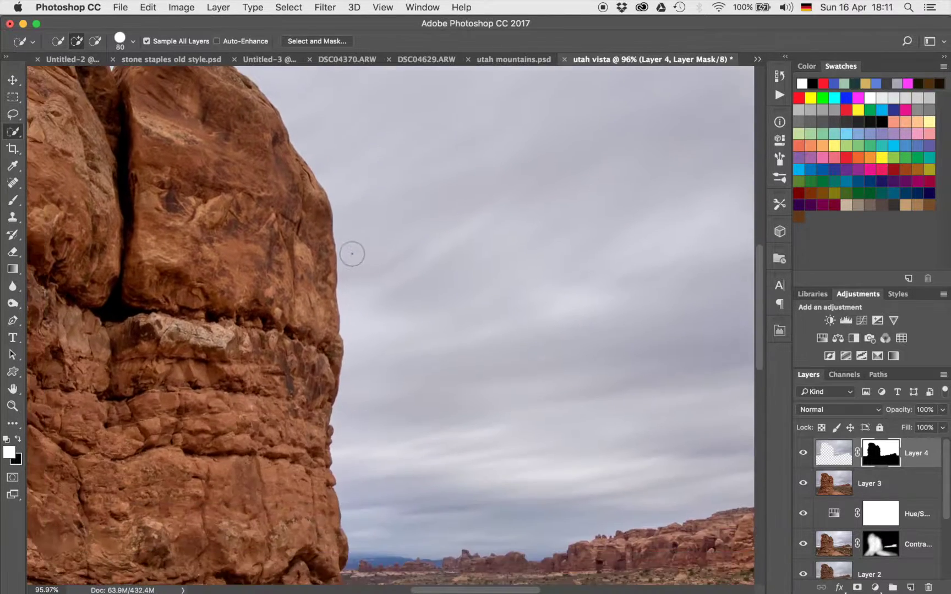
pyautogui.scroll(-5, 351, 254)
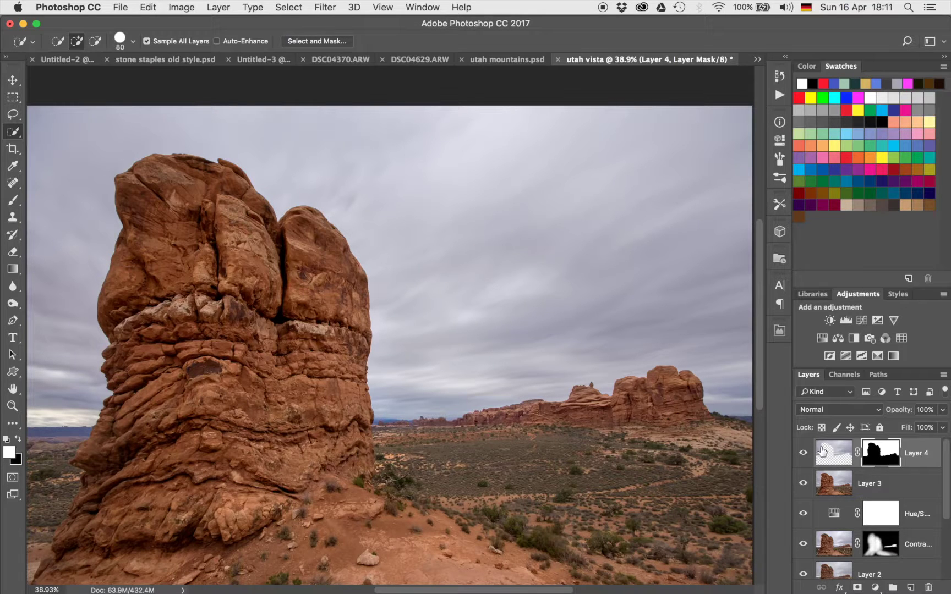
pyautogui.click(803, 453)
pyautogui.click(803, 453)
pyautogui.click(804, 453)
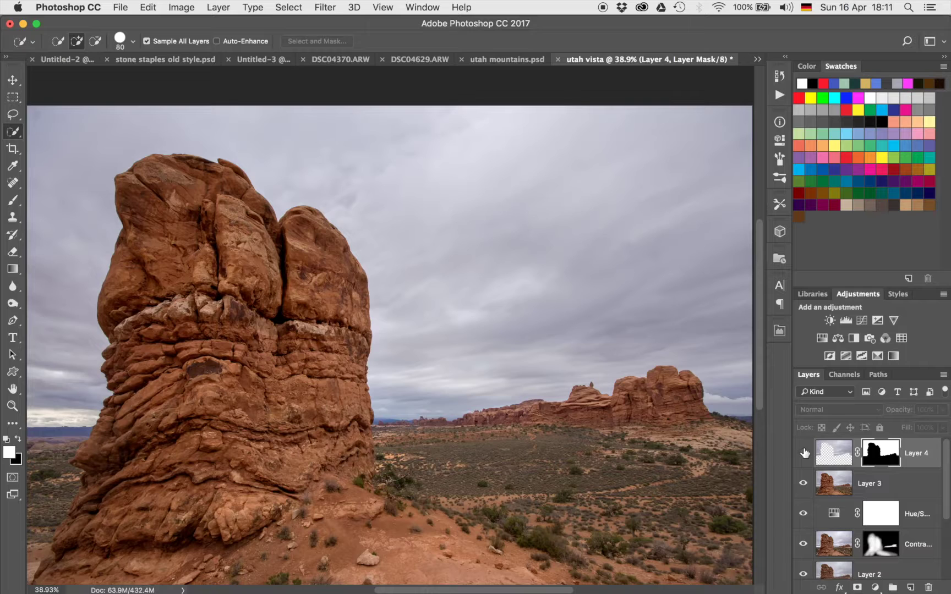
pyautogui.click(804, 453)
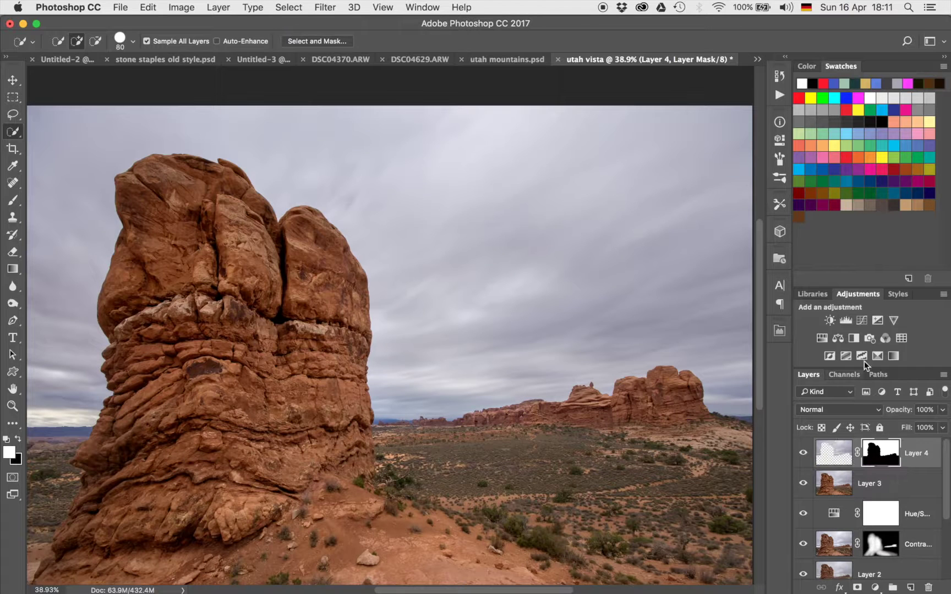
# Step: Add a Curves adjustment clipped to Layer 4 with the midtone point pulled slightly down
pyautogui.click(862, 321)
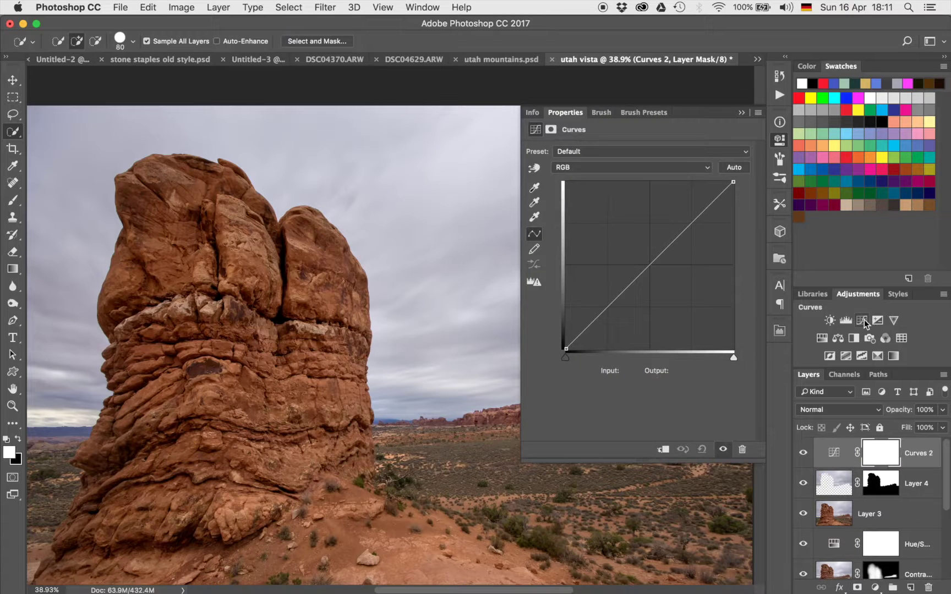
pyautogui.click(654, 269)
pyautogui.moveTo(654, 269); pyautogui.dragTo(654, 272)
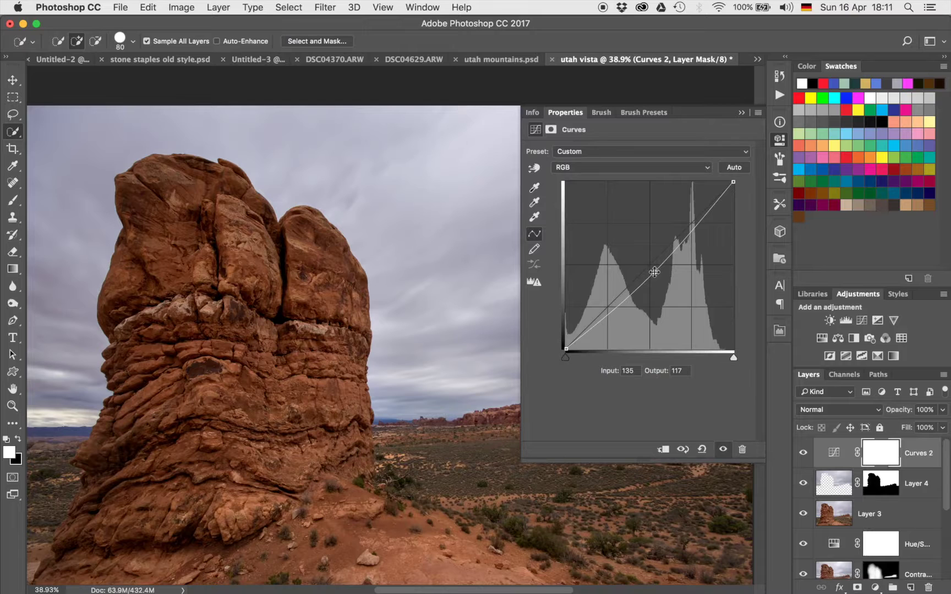
pyautogui.press('alt+super+g')
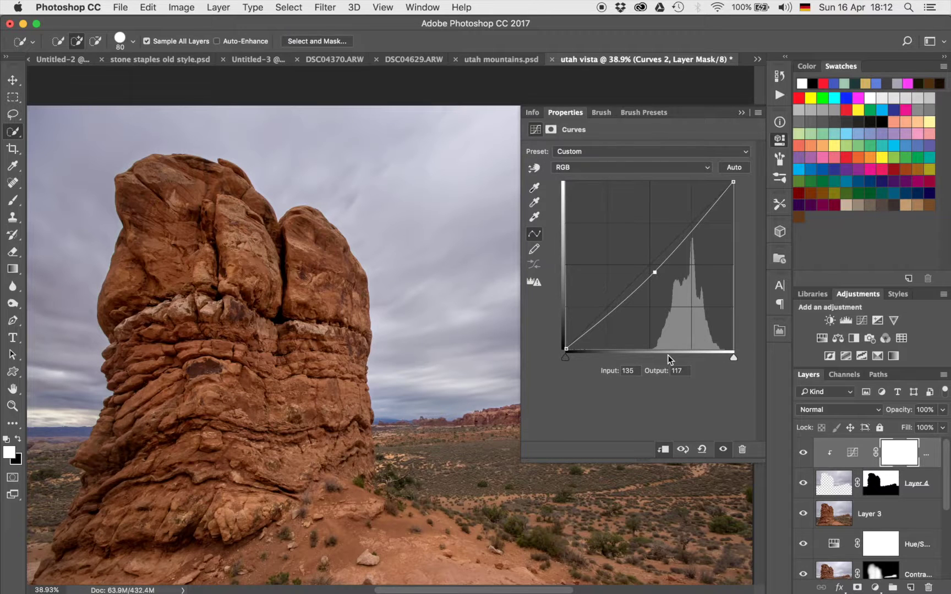
pyautogui.scroll(-5, 407, 341)
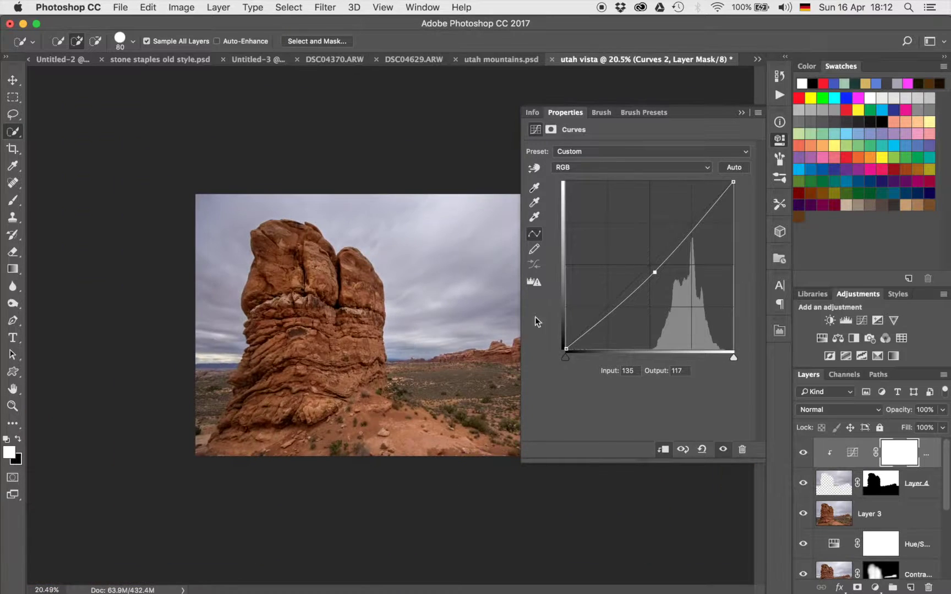
pyautogui.moveTo(655, 272)
pyautogui.mouseDown()
pyautogui.moveTo(648, 258)
pyautogui.moveTo(655, 276)
pyautogui.mouseUp()
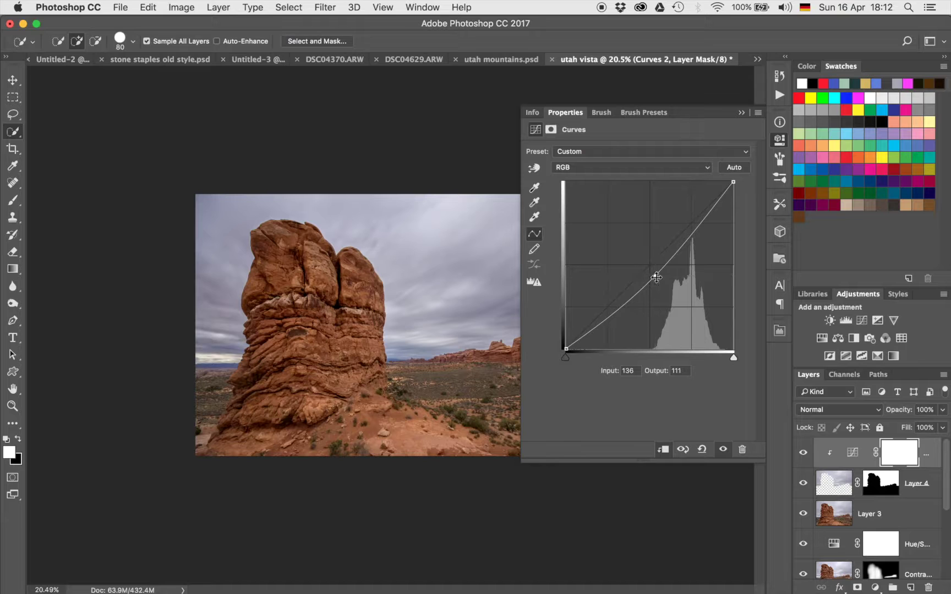
pyautogui.click(741, 113)
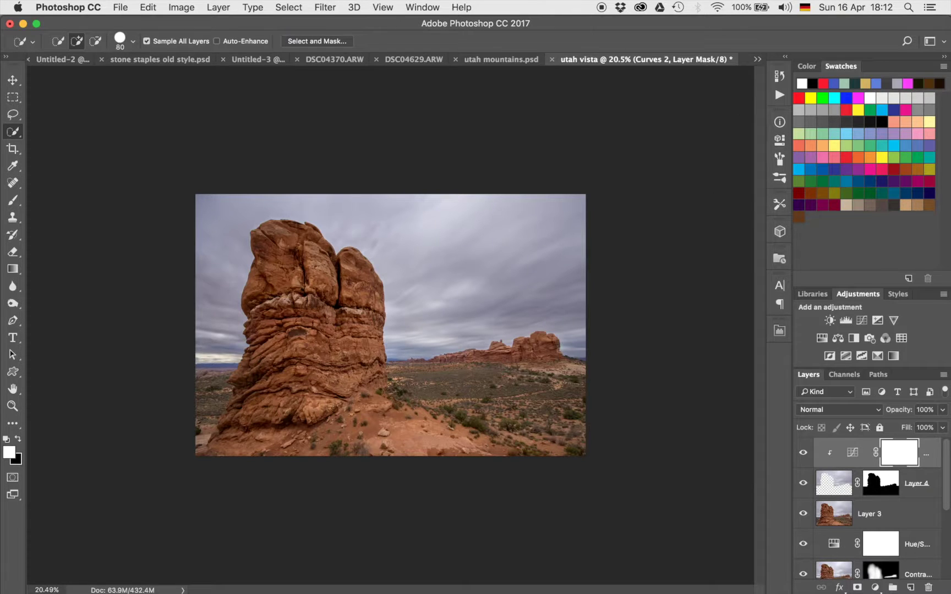
pyautogui.scroll(3, 390, 325)
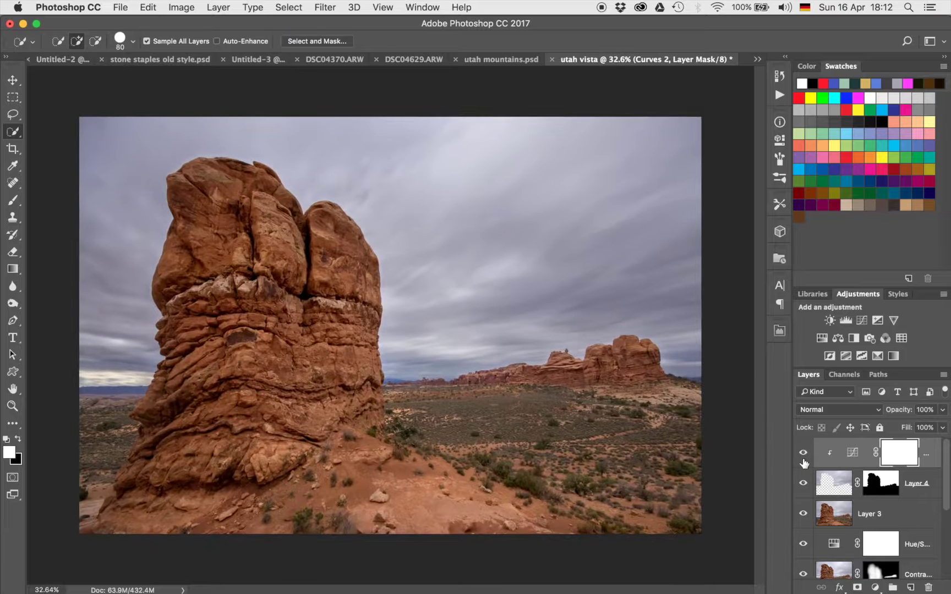
pyautogui.click(803, 453)
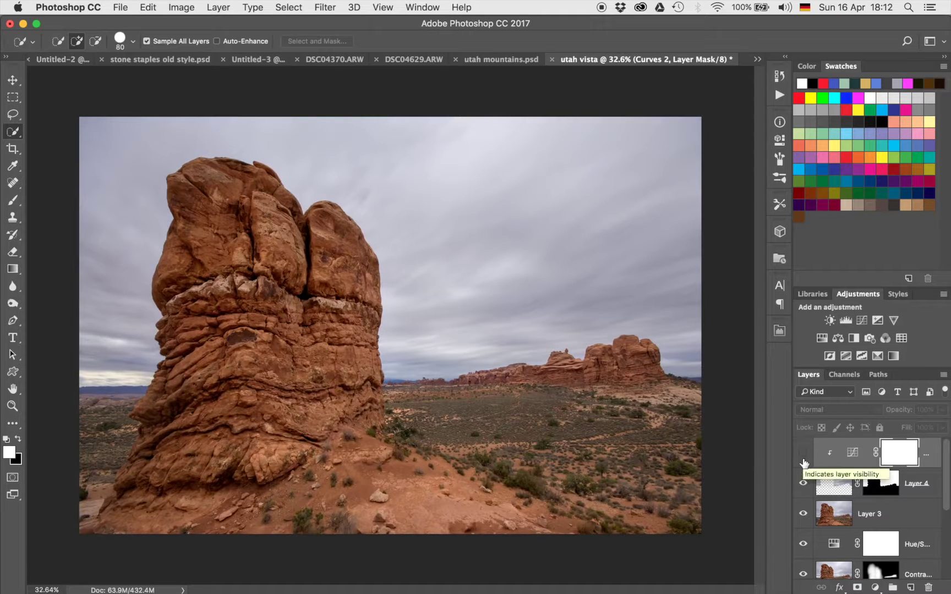
pyautogui.click(804, 461)
pyautogui.click(801, 489)
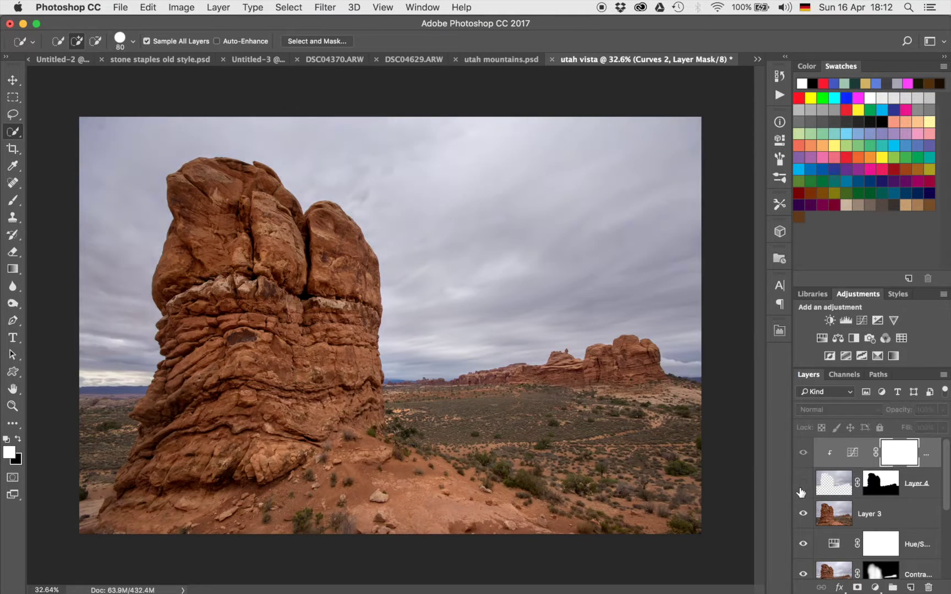
pyautogui.click(801, 489)
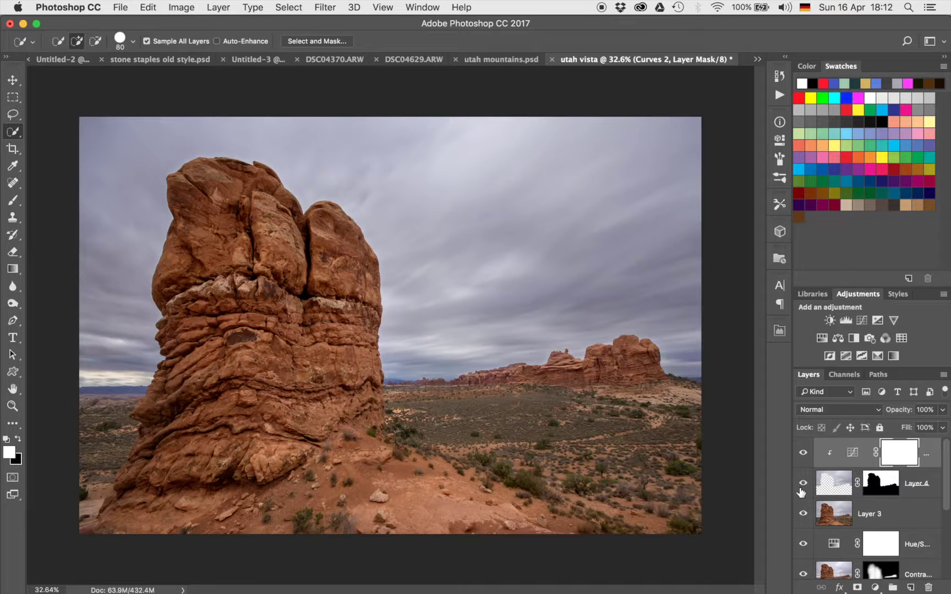
pyautogui.click(802, 489)
pyautogui.click(802, 489)
# Step: Add a Hue/Saturation layer targeting Greens and shift its range toward the bushes' yellow-greens
pyautogui.click(823, 338)
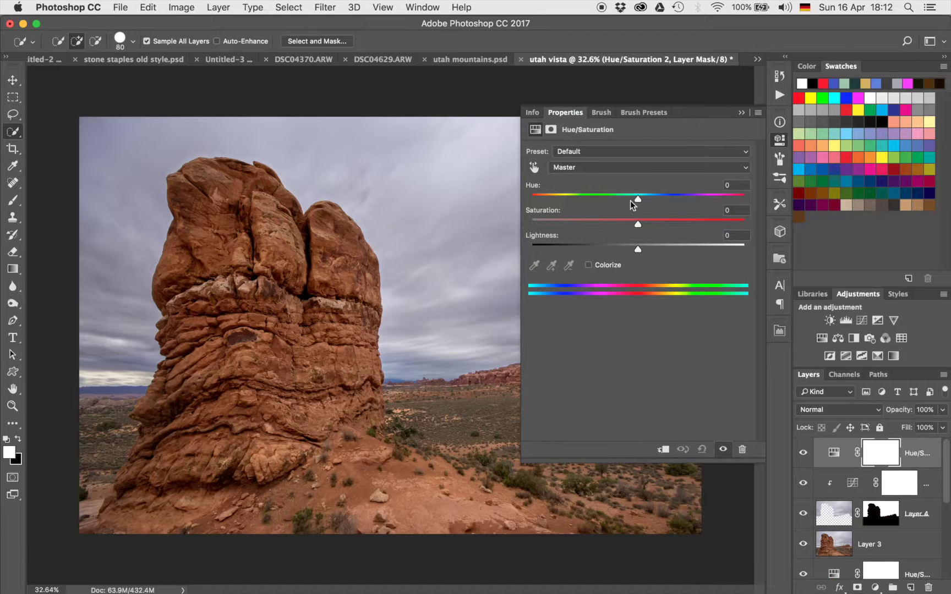
pyautogui.click(638, 199)
pyautogui.moveTo(638, 201)
pyautogui.mouseDown()
pyautogui.moveTo(625, 199)
pyautogui.moveTo(637, 201)
pyautogui.mouseUp()
pyautogui.click(614, 166)
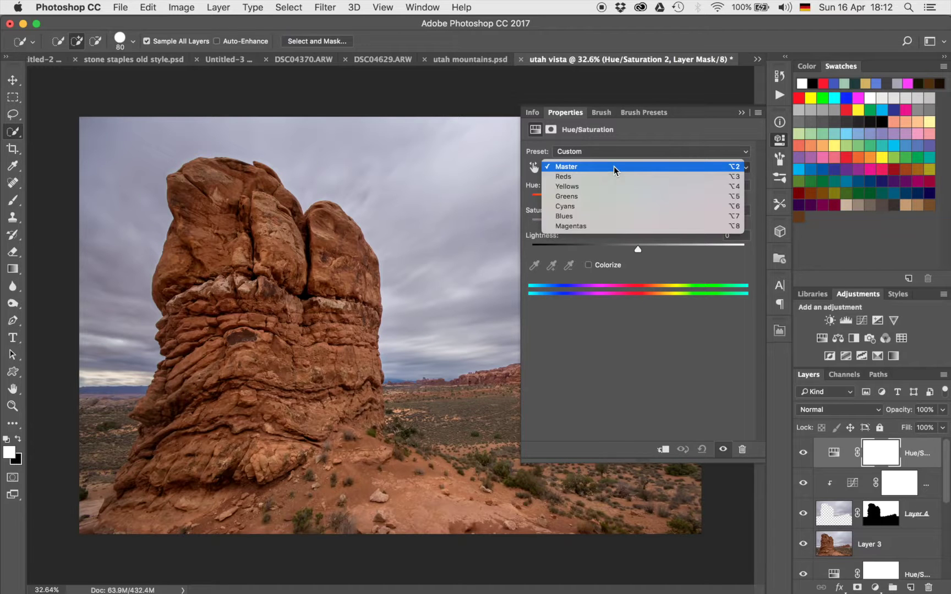
pyautogui.click(608, 196)
pyautogui.moveTo(638, 221); pyautogui.dragTo(641, 223)
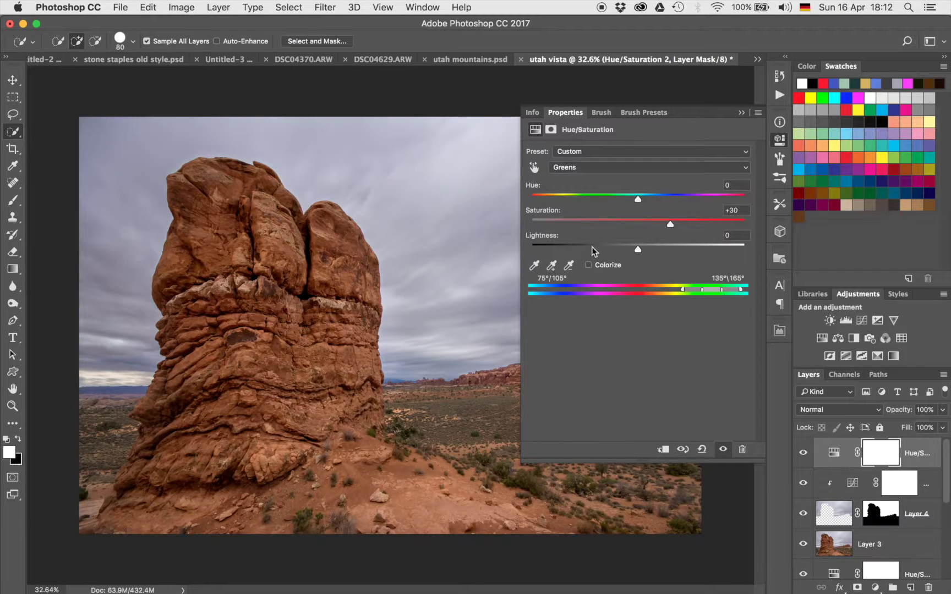
pyautogui.scroll(5, 435, 342)
pyautogui.hscroll(10, 338, 326)
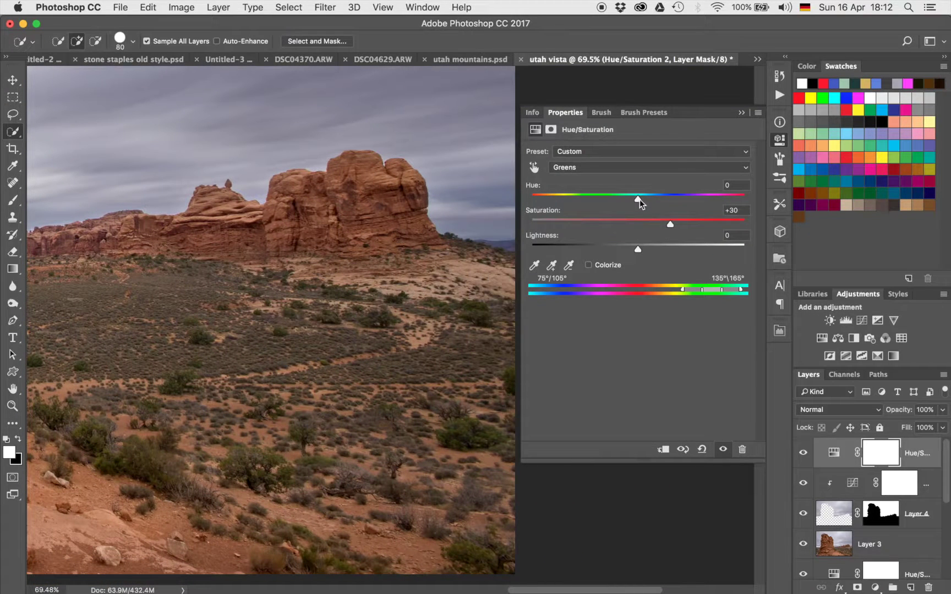
pyautogui.moveTo(670, 223); pyautogui.dragTo(762, 200)
pyautogui.click(740, 200)
pyautogui.moveTo(712, 292); pyautogui.dragTo(691, 294)
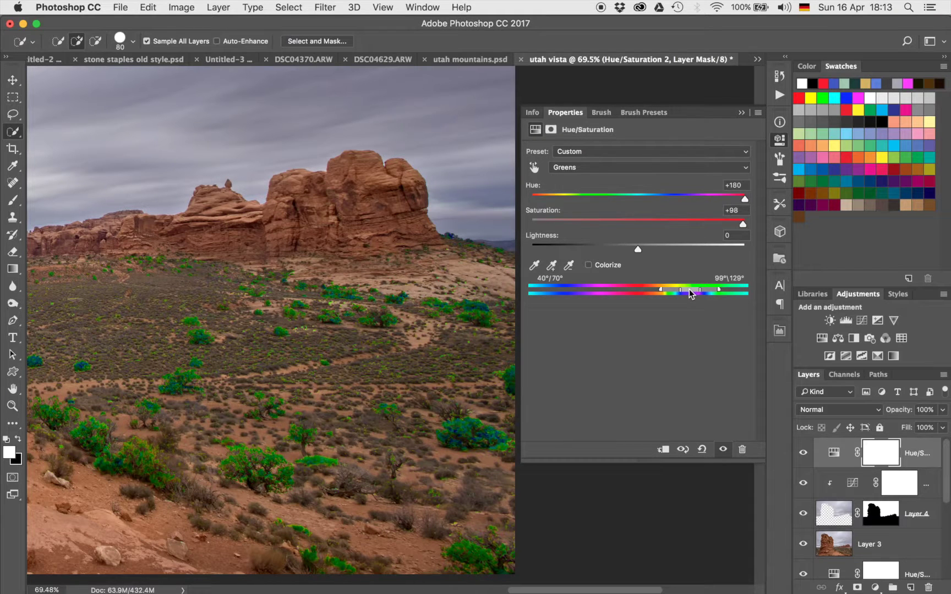
# Step: Set the bushes' range to Hue +10 and Saturation +19, then invert the adjustment mask
pyautogui.click(639, 219)
pyautogui.click(639, 196)
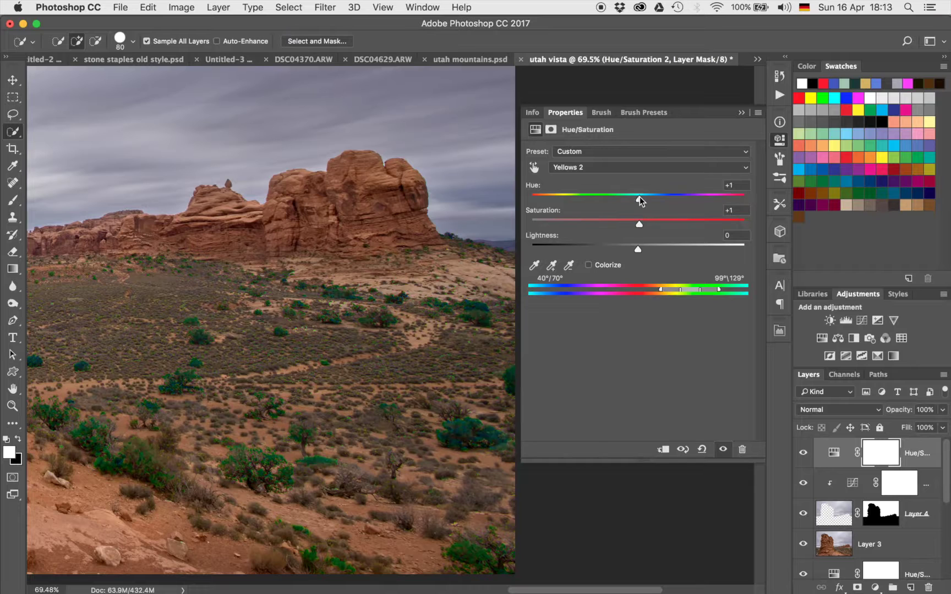
pyautogui.moveTo(639, 197)
pyautogui.mouseDown()
pyautogui.moveTo(624, 199)
pyautogui.moveTo(661, 199)
pyautogui.moveTo(651, 203)
pyautogui.mouseUp()
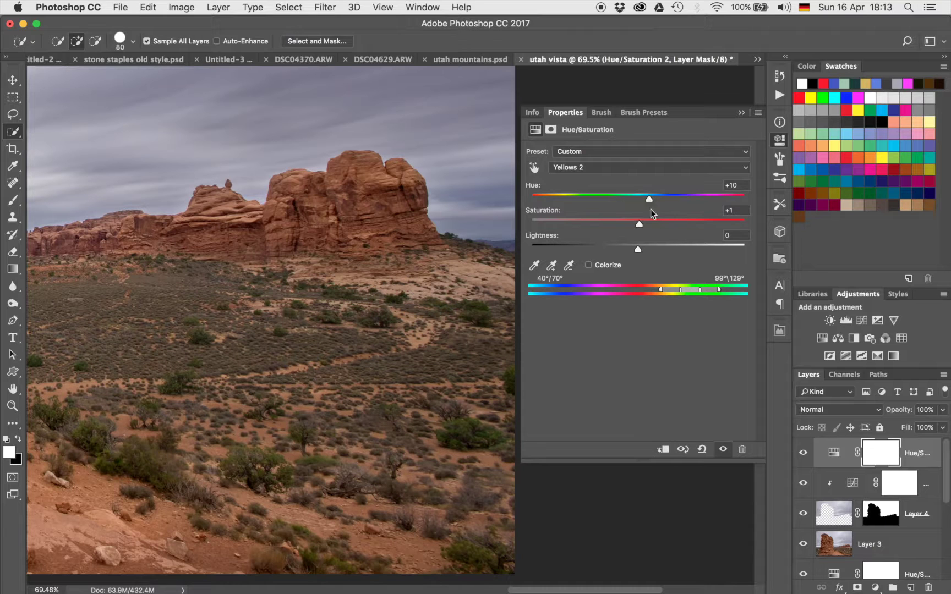
pyautogui.click(655, 221)
pyautogui.moveTo(662, 219); pyautogui.dragTo(659, 221)
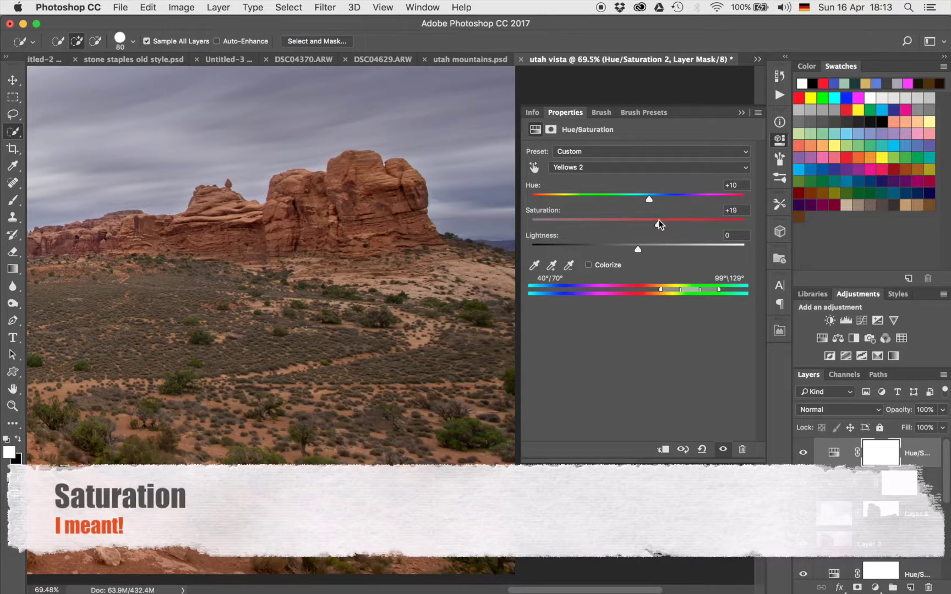
pyautogui.click(742, 112)
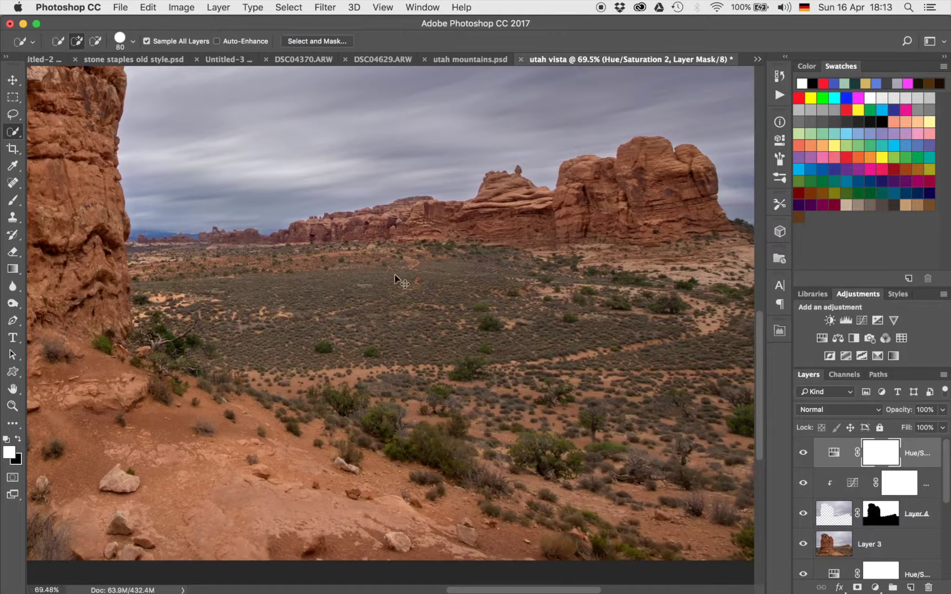
pyautogui.press('super+i')
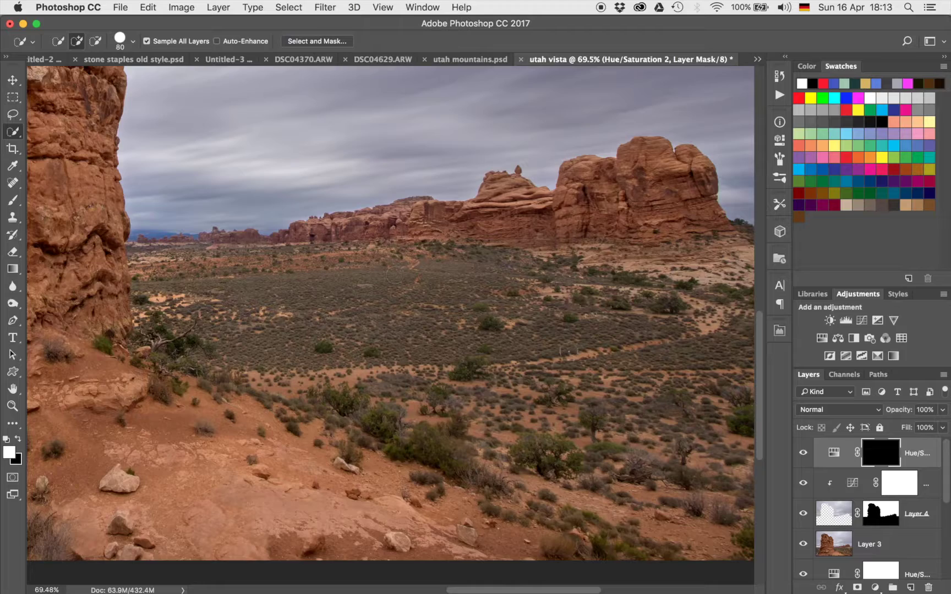
# Step: Switch to the Brush and pan the view across the slope bushes toward the red cliffs
pyautogui.scroll(3, 585, 311)
pyautogui.press('b')
pyautogui.hscroll(5, 436, 346)
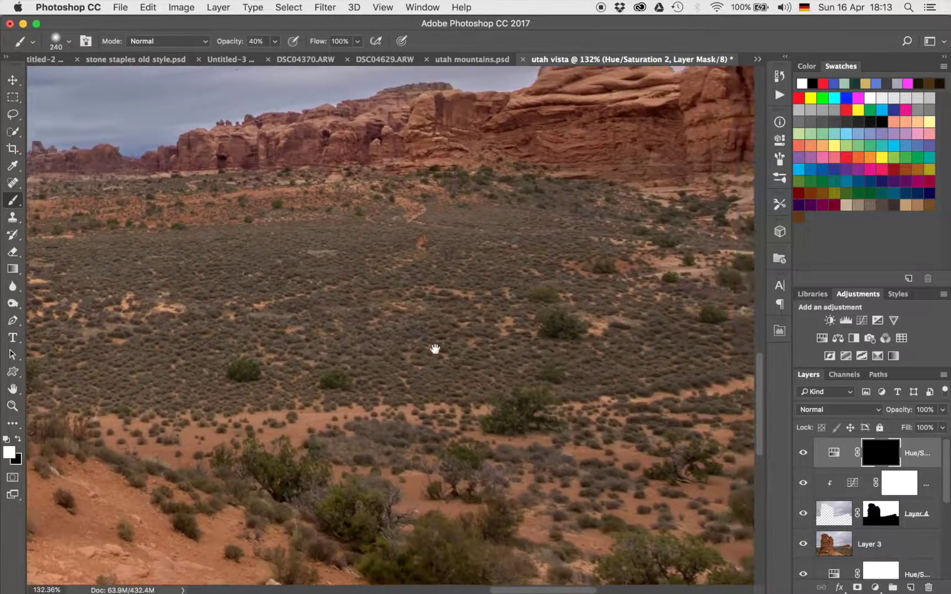
pyautogui.scroll(-10, 525, 388)
pyautogui.moveTo(550, 296); pyautogui.dragTo(559, 295)
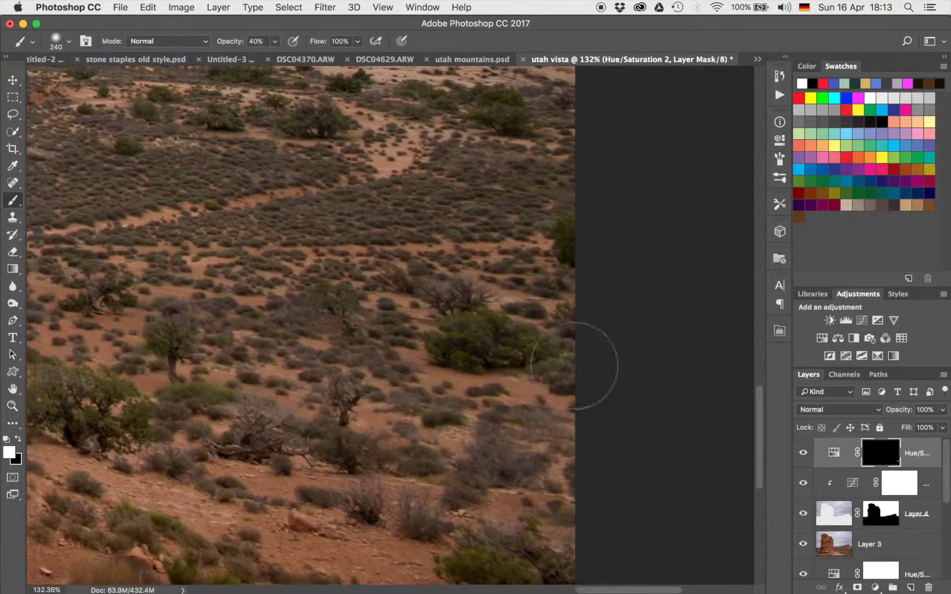
pyautogui.moveTo(318, 382); pyautogui.dragTo(578, 355)
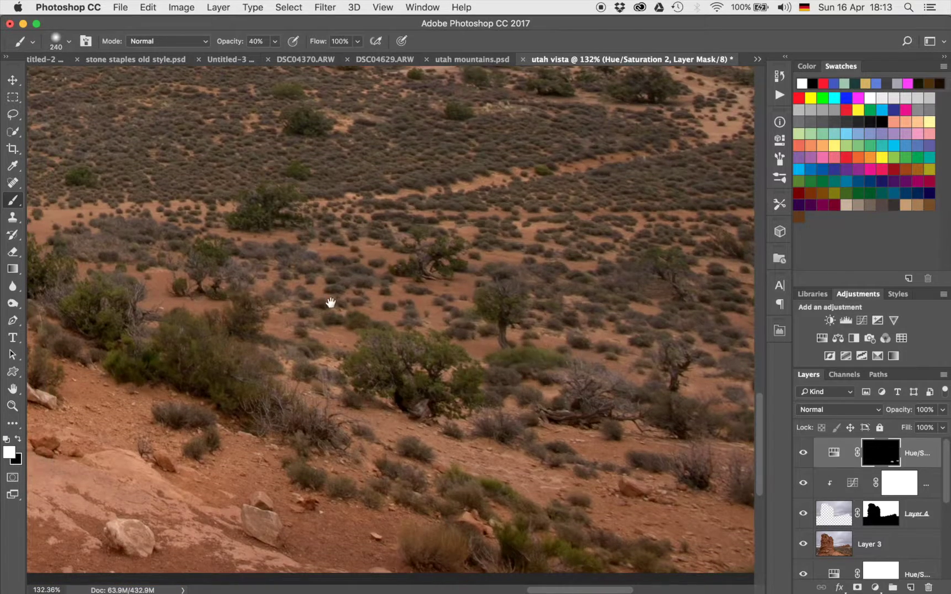
pyautogui.scroll(5, 443, 359)
pyautogui.hscroll(-5, 443, 359)
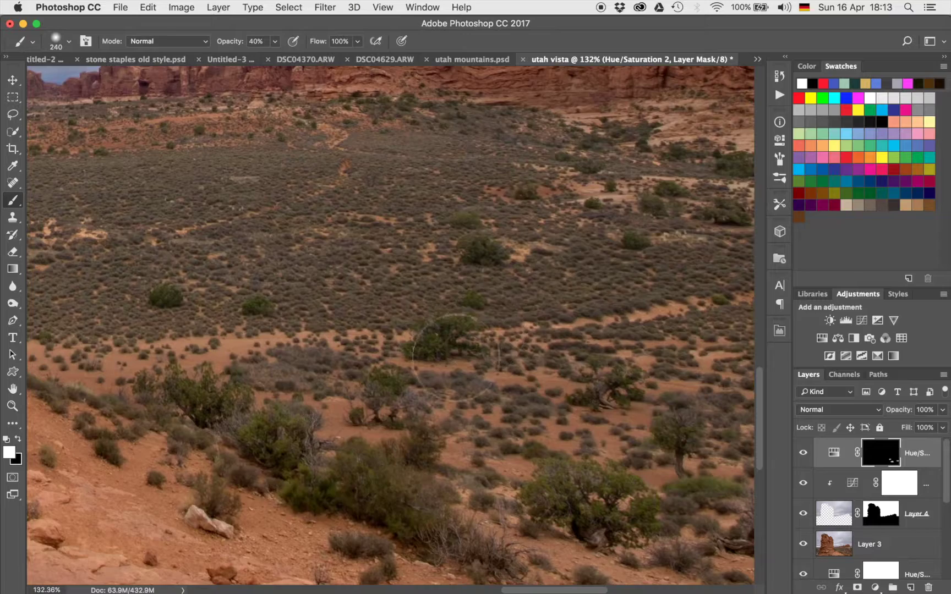
pyautogui.moveTo(615, 248); pyautogui.dragTo(478, 342)
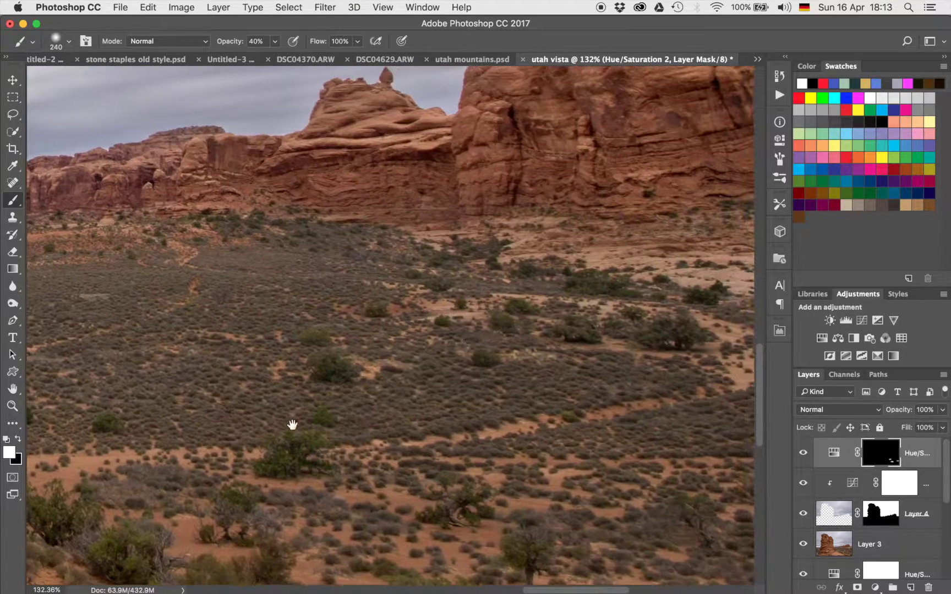
pyautogui.scroll(-10, 352, 352)
pyautogui.hscroll(-8, 503, 464)
pyautogui.scroll(3, 504, 464)
pyautogui.hscroll(-3, 504, 464)
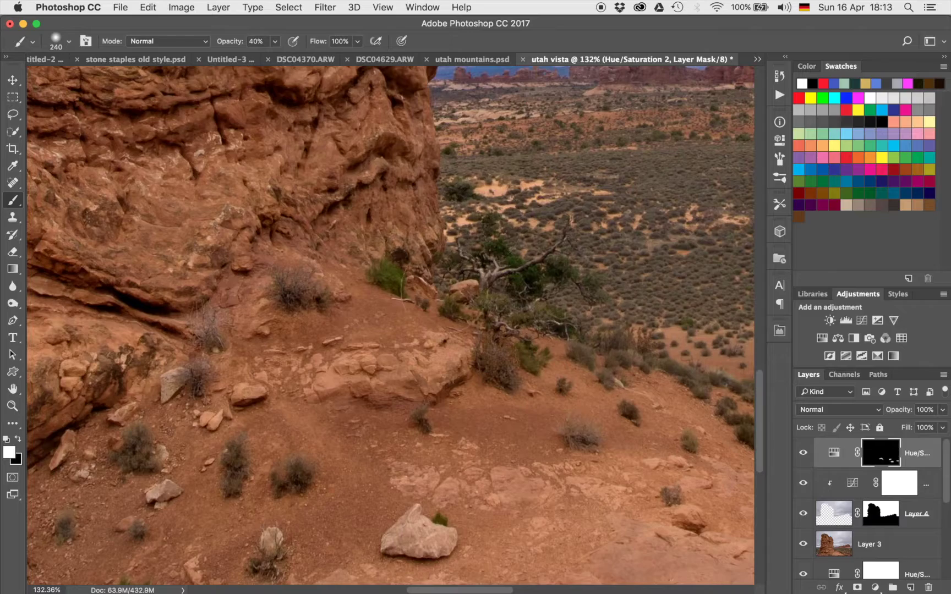
pyautogui.hscroll(15, 578, 306)
pyautogui.scroll(3, 578, 306)
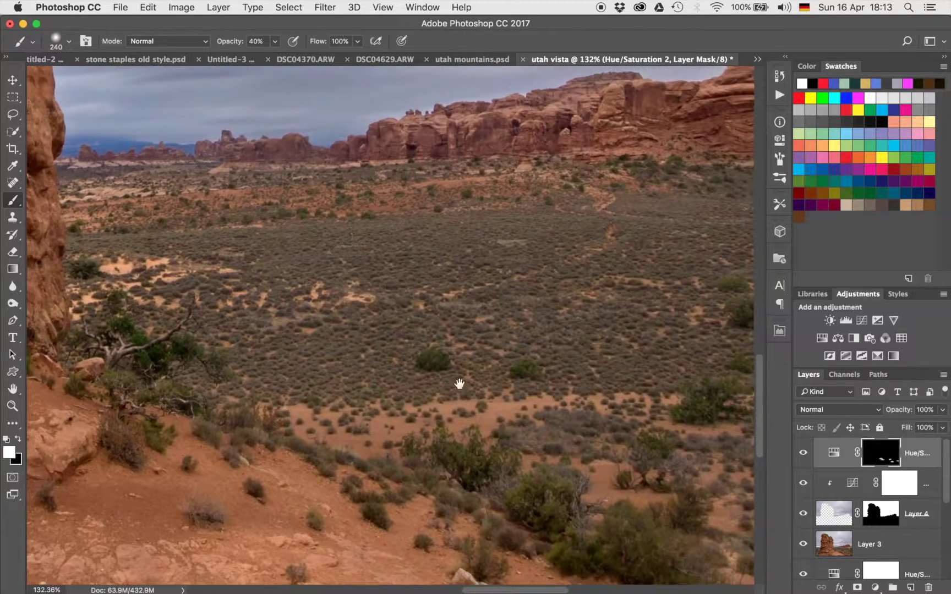
pyautogui.scroll(-6, 459, 382)
pyautogui.scroll(-10, 465, 287)
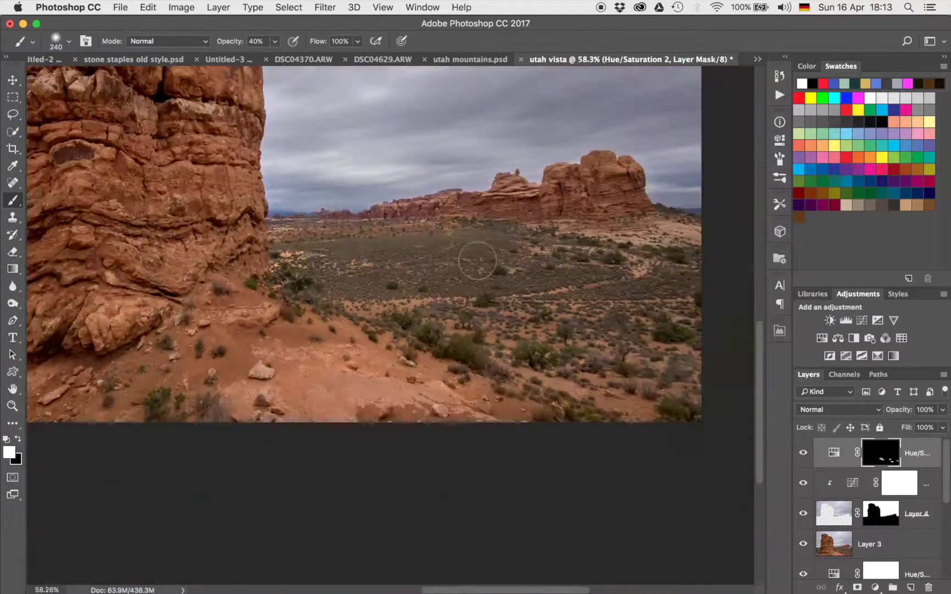
pyautogui.scroll(3, 390, 325)
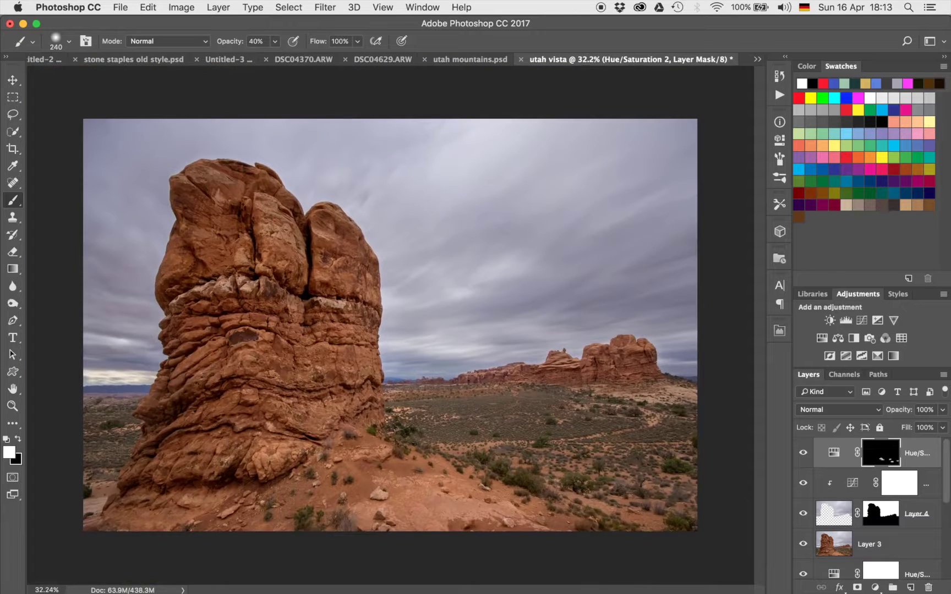
pyautogui.scroll(-5, 853, 522)
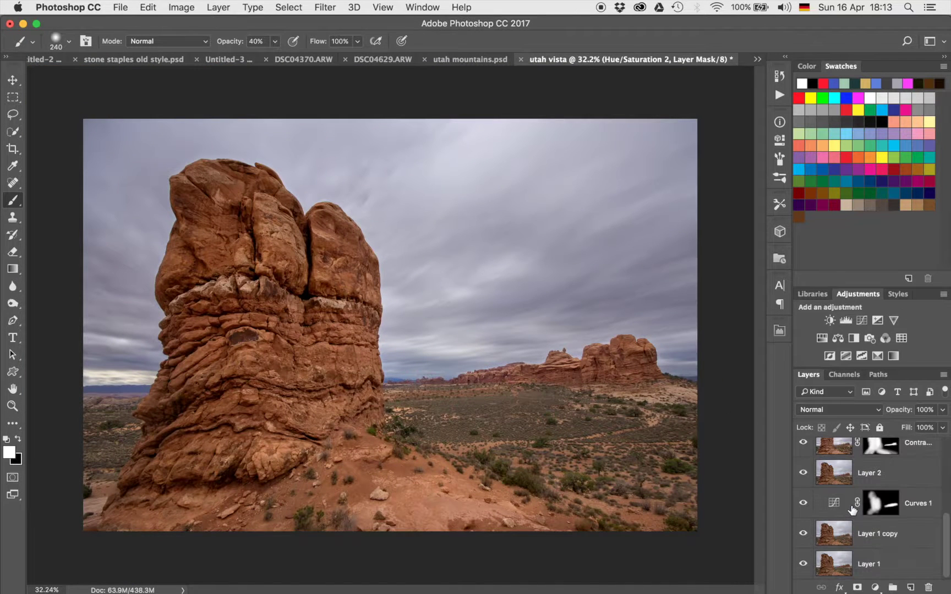
pyautogui.keyDown('alt'); pyautogui.click(805, 535); pyautogui.keyUp('alt')
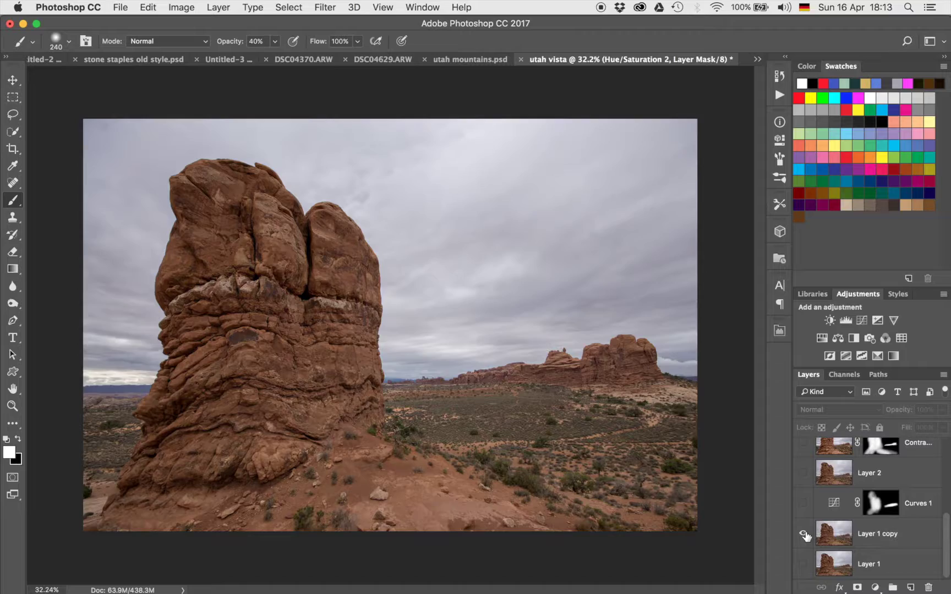
pyautogui.keyDown('alt'); pyautogui.click(804, 535); pyautogui.keyUp('alt')
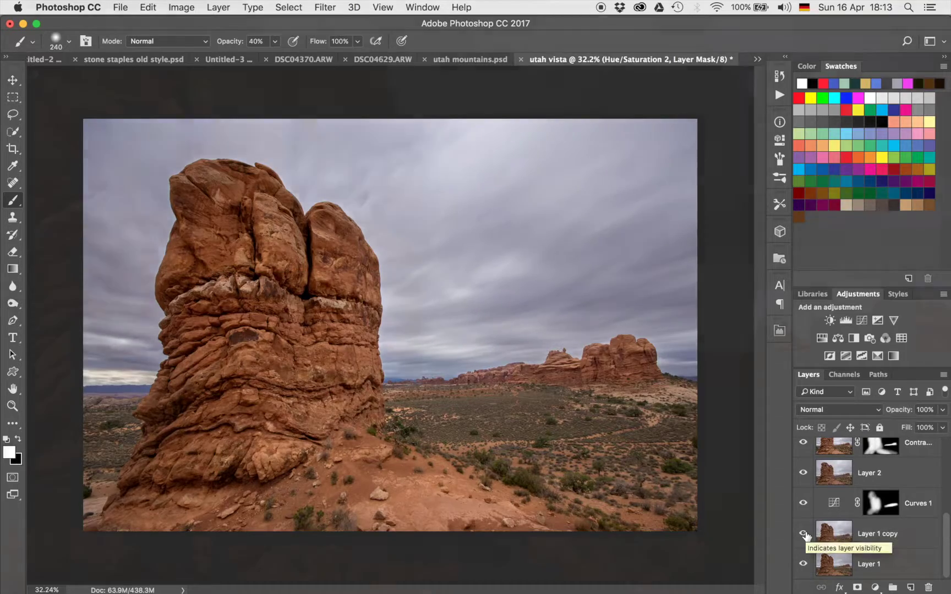